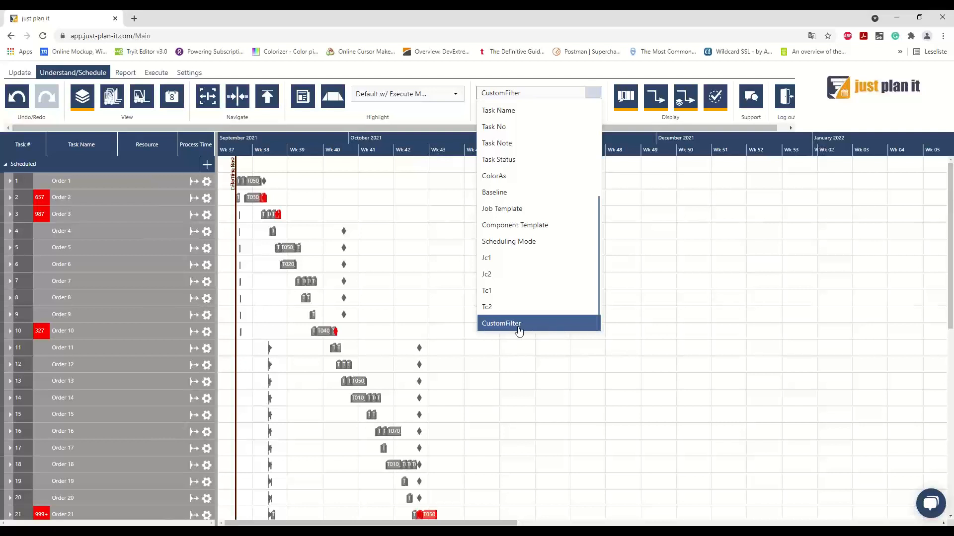
Step: Filter the schedule by the custom filter "Late"
left_click(560, 328)
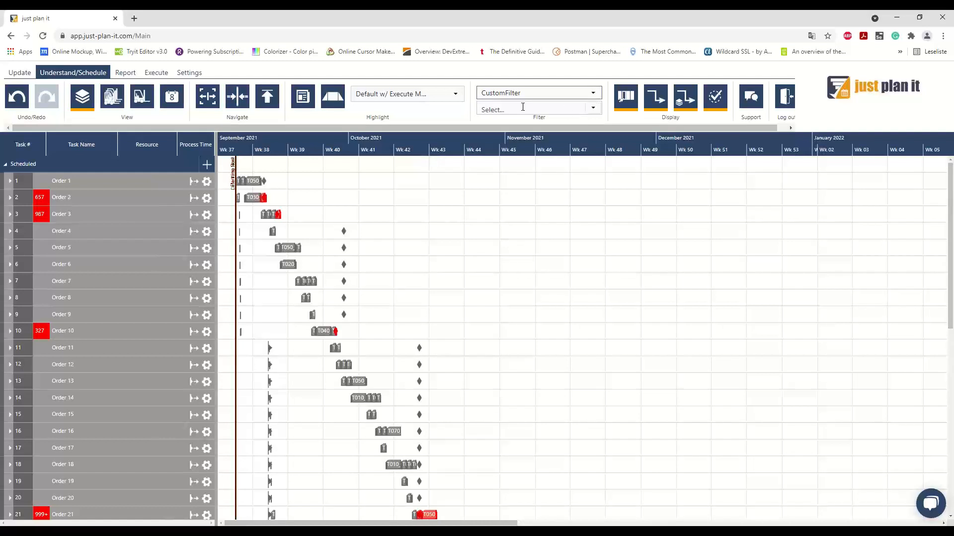
left_click(594, 111)
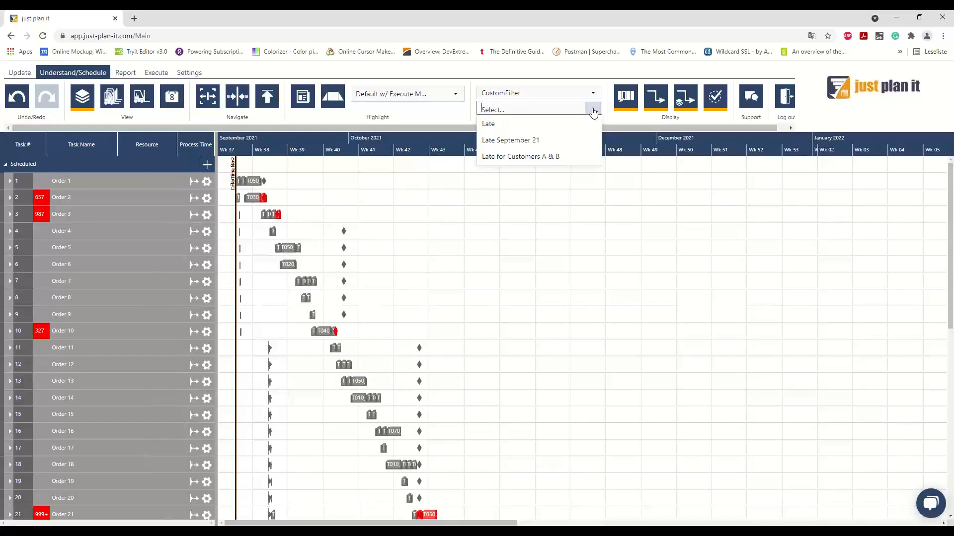
left_click(548, 124)
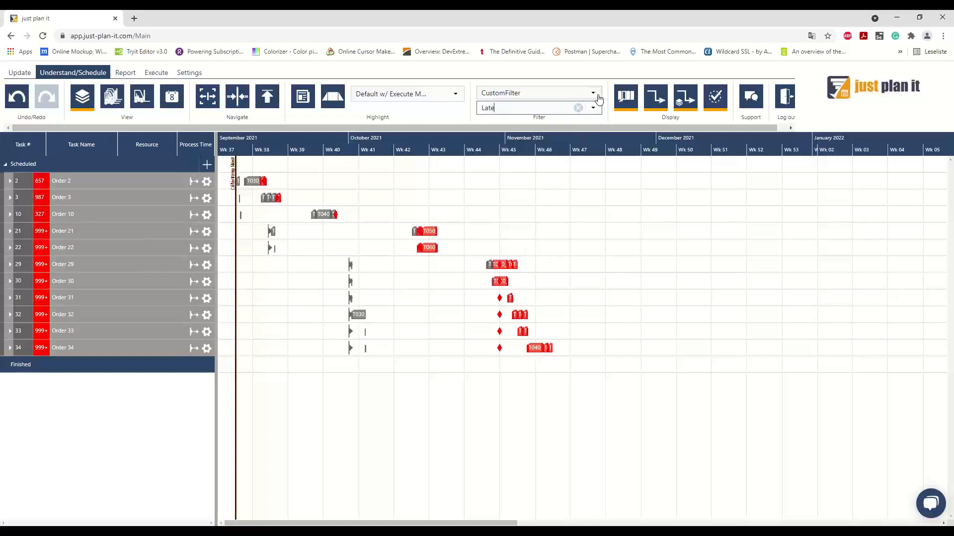
left_click(593, 93)
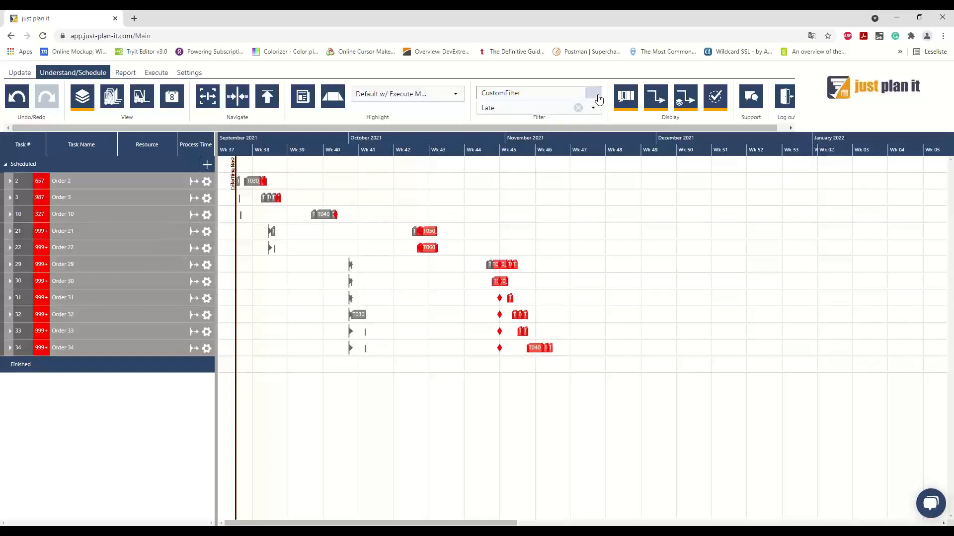
scroll(531, 186, "up", 3)
scroll(530, 184, "up", 2)
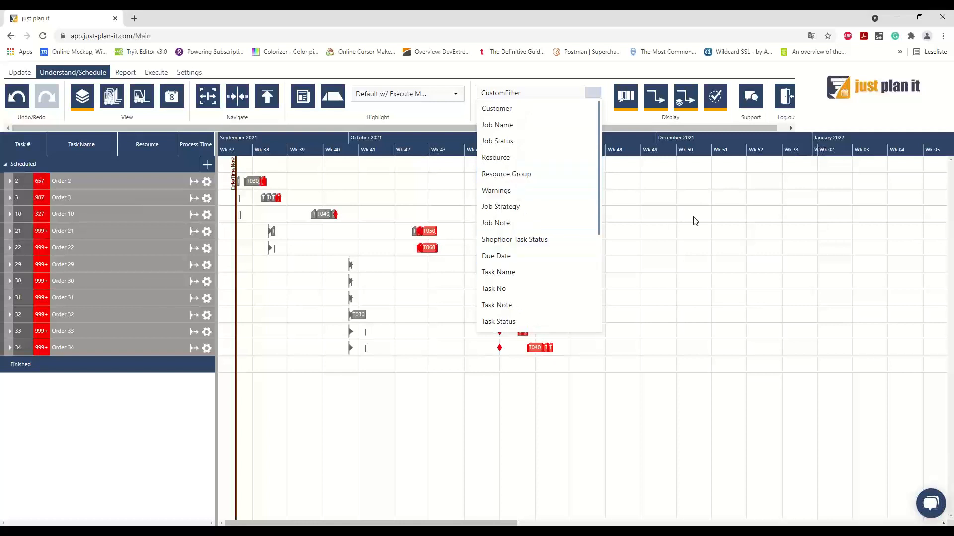
left_click(640, 204)
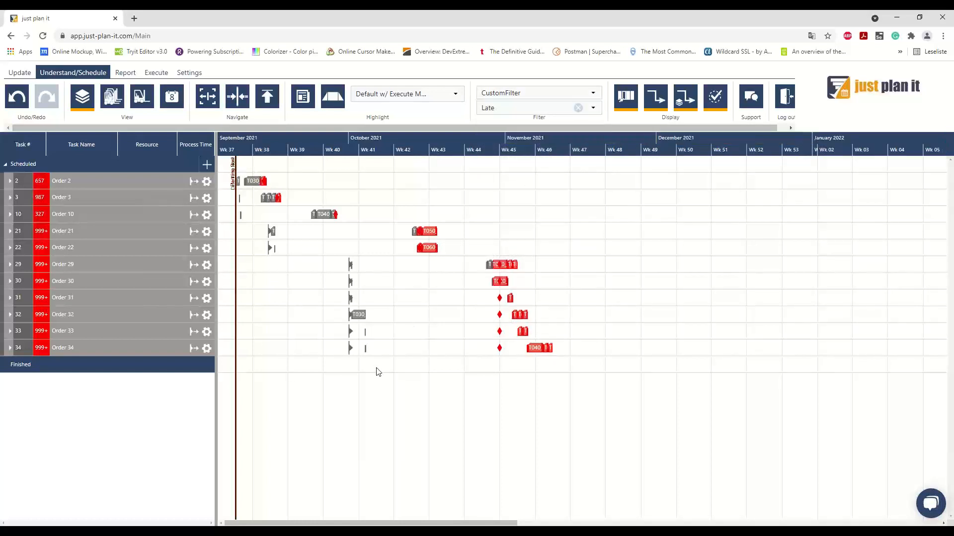
Step: Switch the custom filter to "Late September 21" and after that to "Late for Customers A & B"
left_click(593, 109)
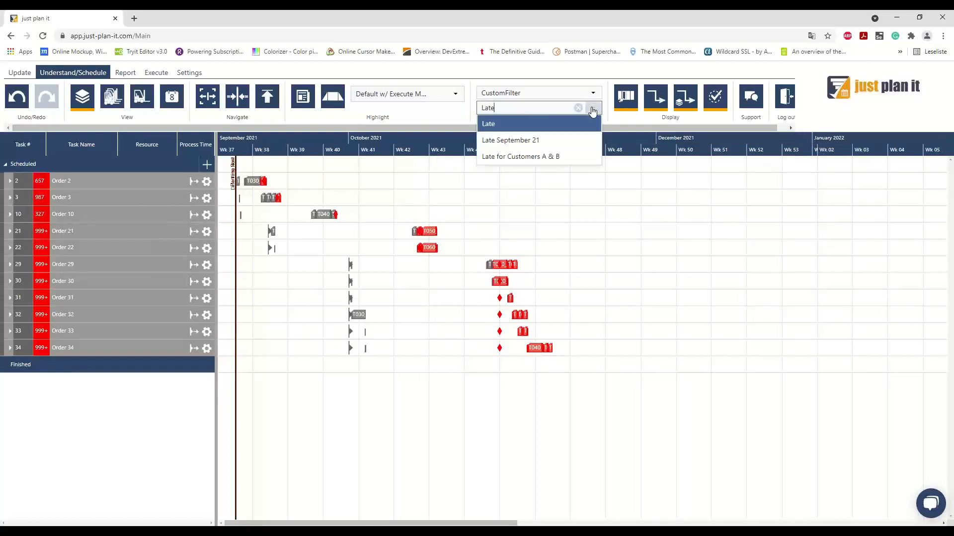
left_click(560, 142)
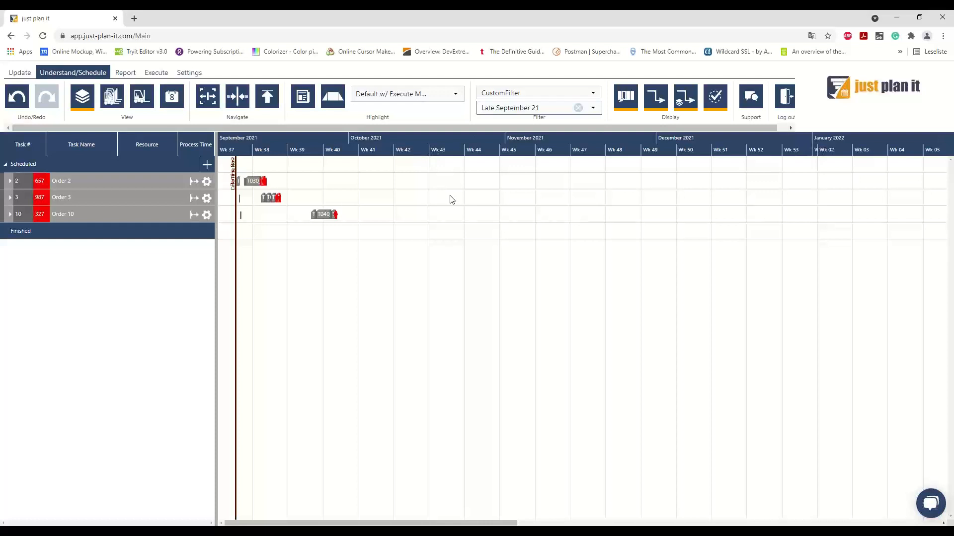
left_click(592, 110)
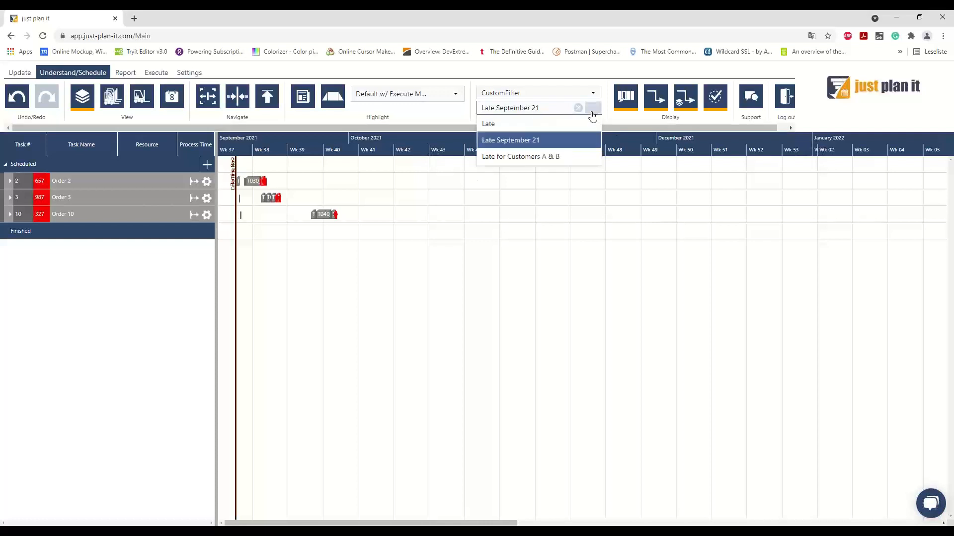
left_click(529, 157)
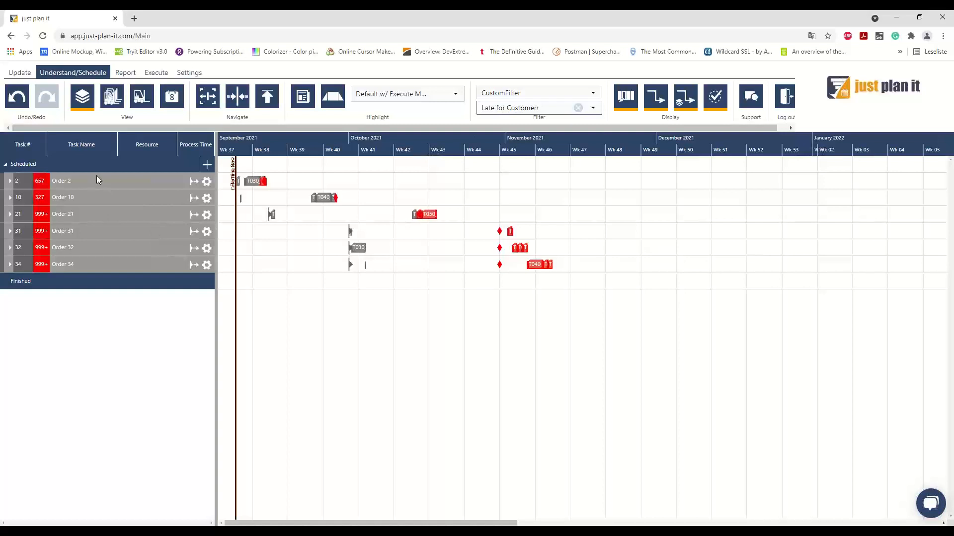
mouse_move(97, 178)
mouse_move(114, 228)
Step: Open the list of custom filters from the general settings
left_click(193, 71)
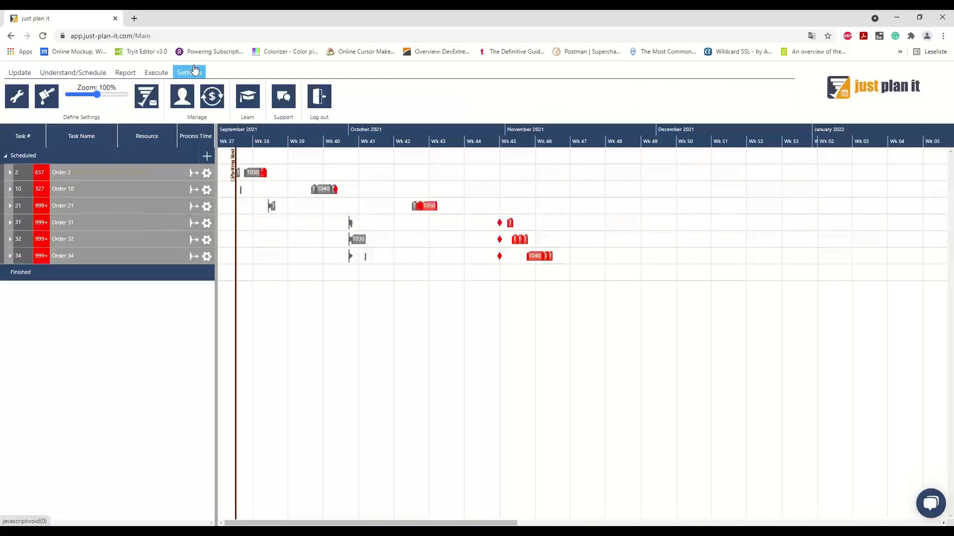
left_click(18, 106)
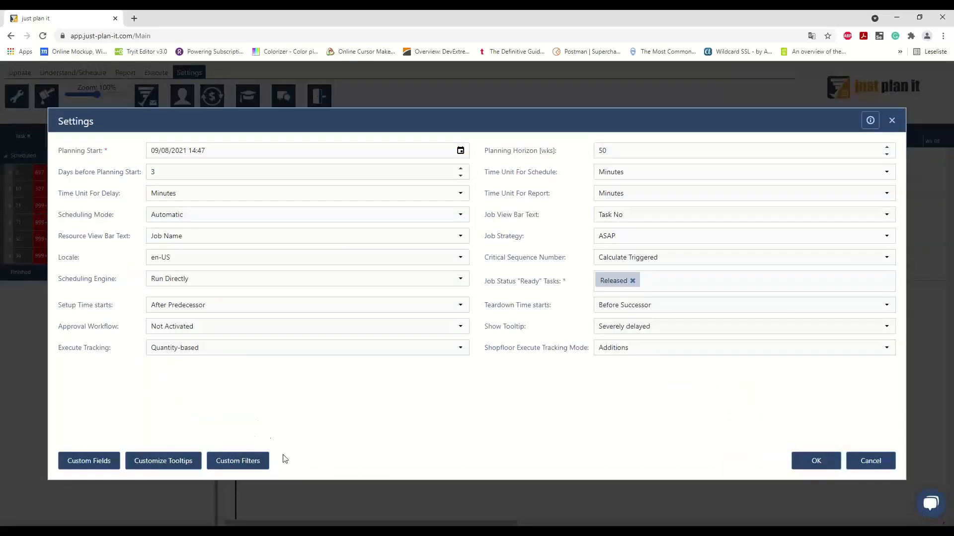
left_click(257, 470)
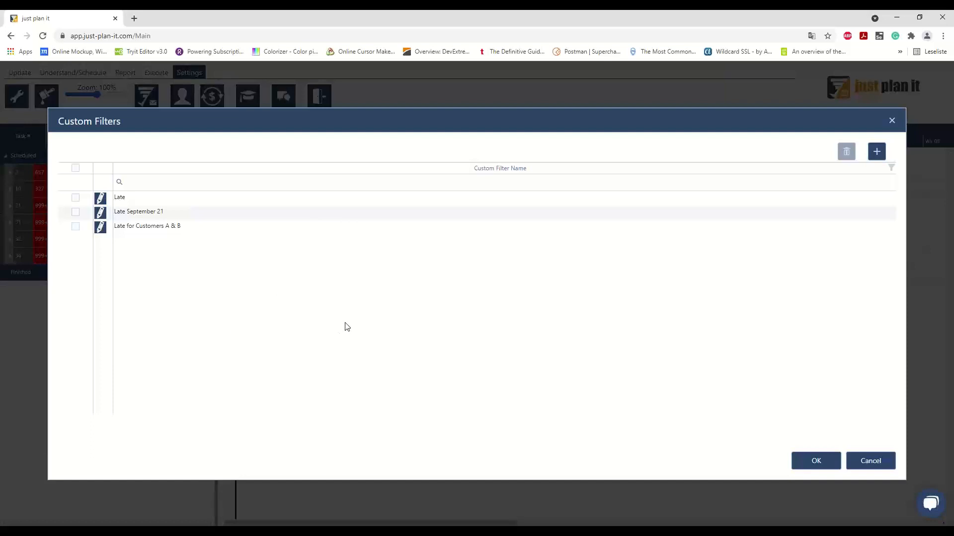
Step: Examine the condition of the "Late" custom filter and its value options, and close it without saving
left_click(101, 199)
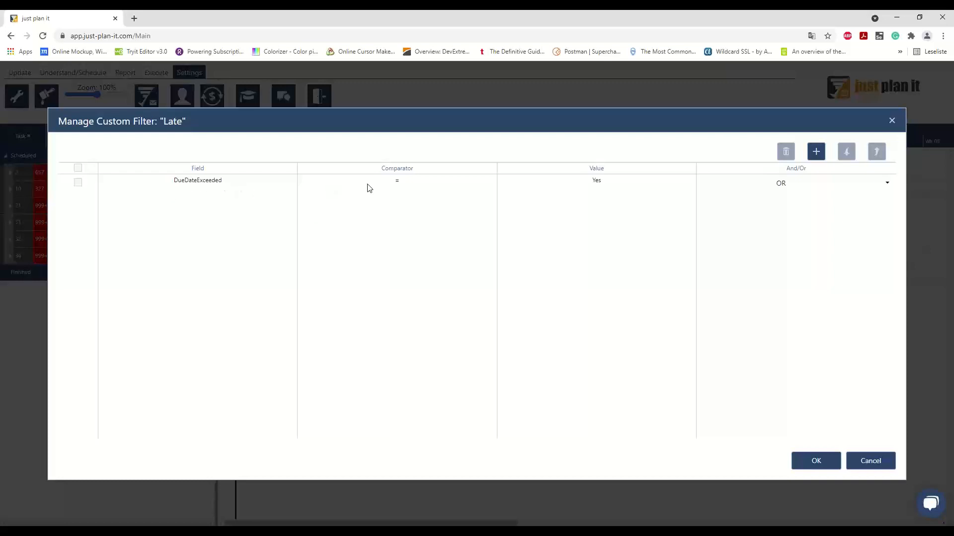
left_click(666, 186)
left_click(687, 183)
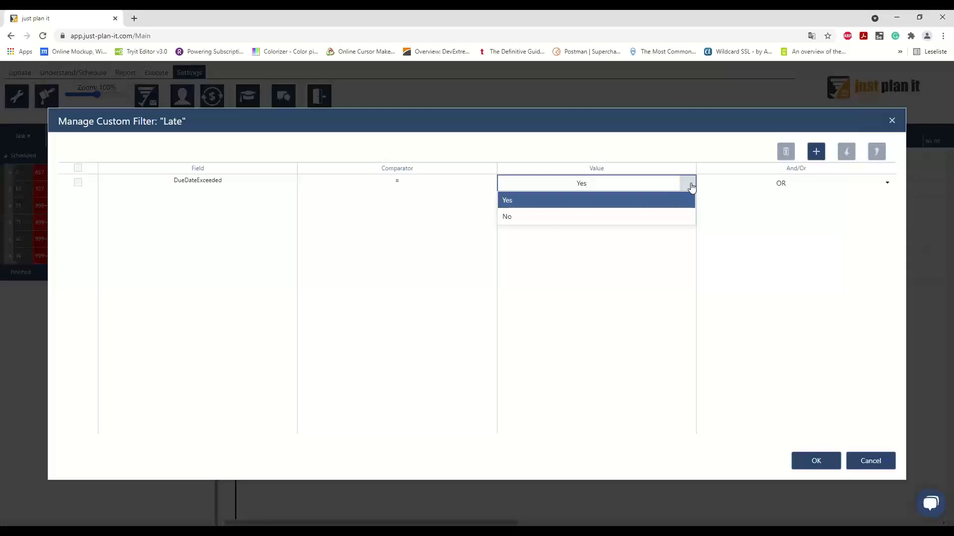
left_click(691, 186)
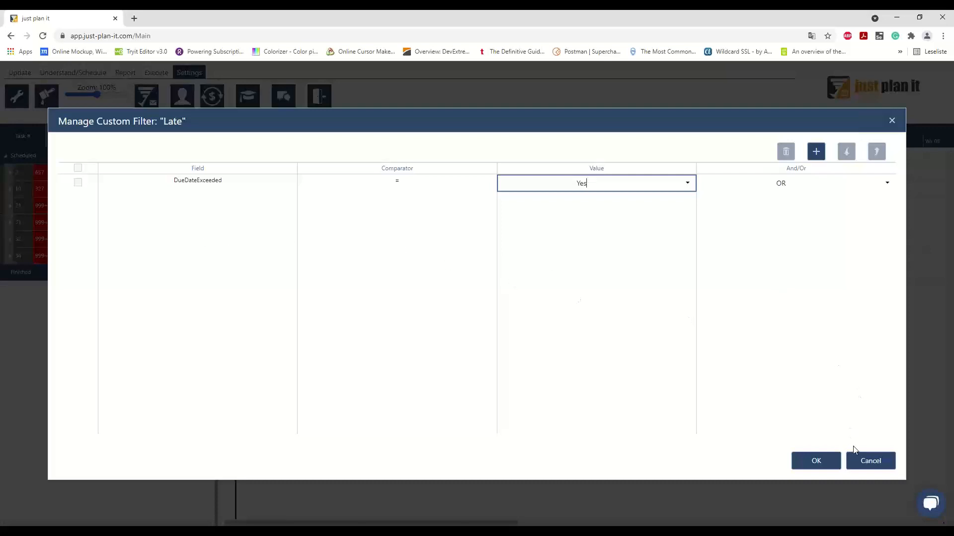
left_click(879, 463)
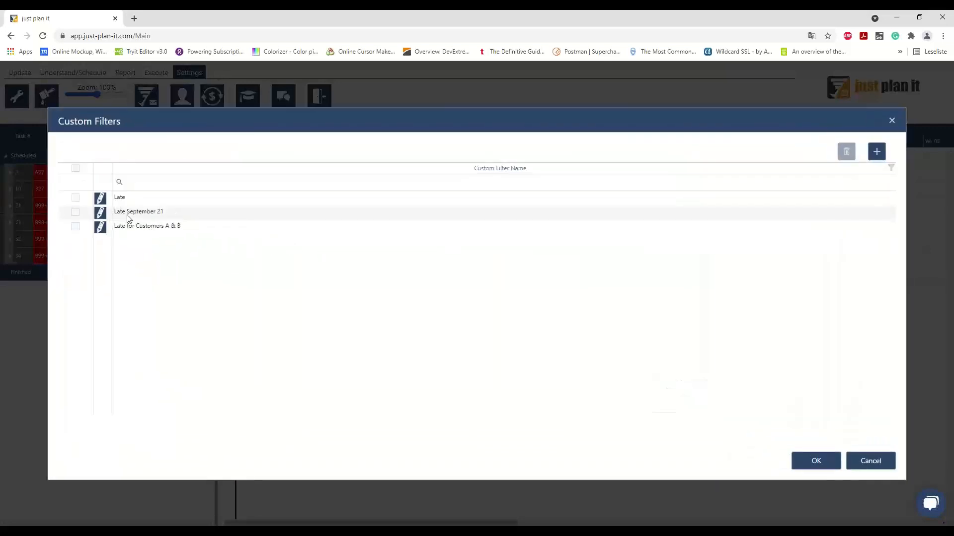
Step: Open the "Late September 21" custom filter and examine the comparators offered for its first due date condition
left_click(100, 213)
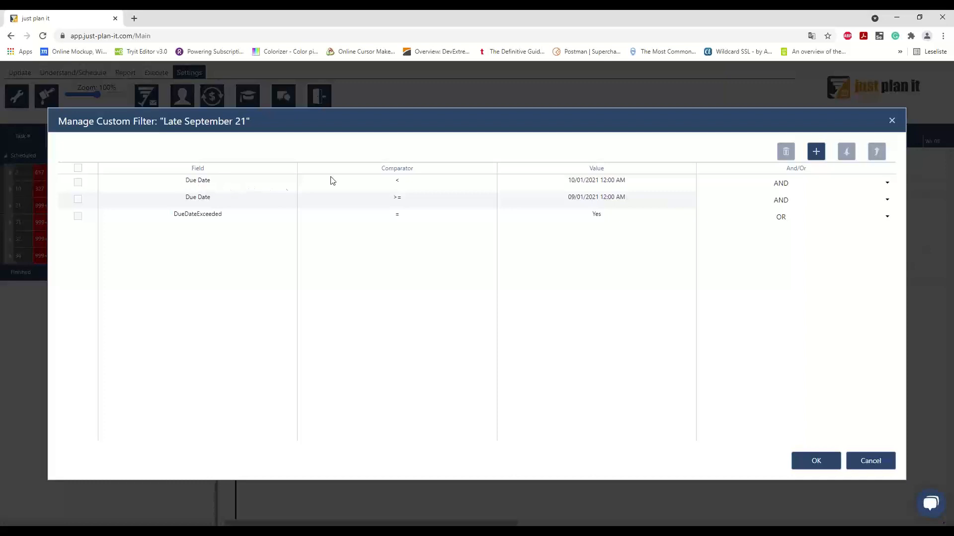
left_click(420, 187)
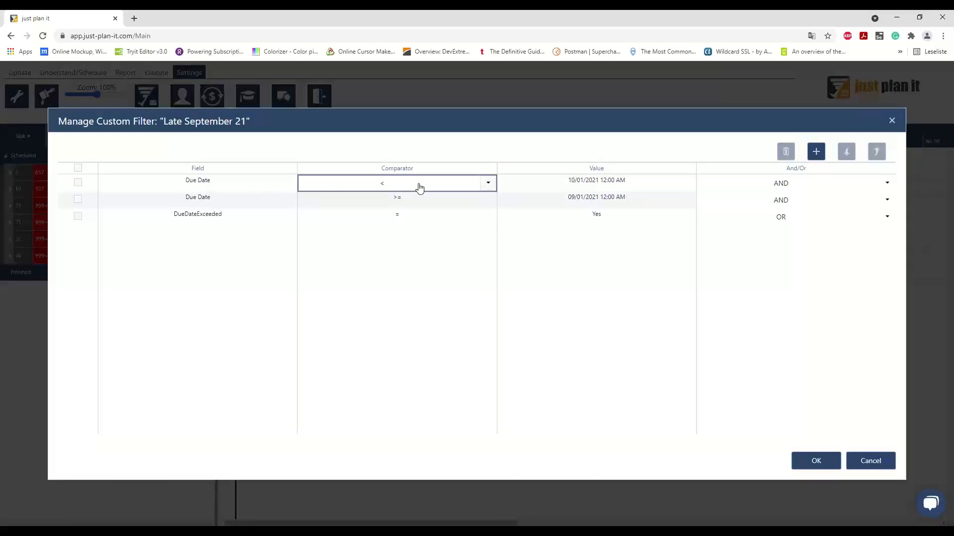
left_click(494, 185)
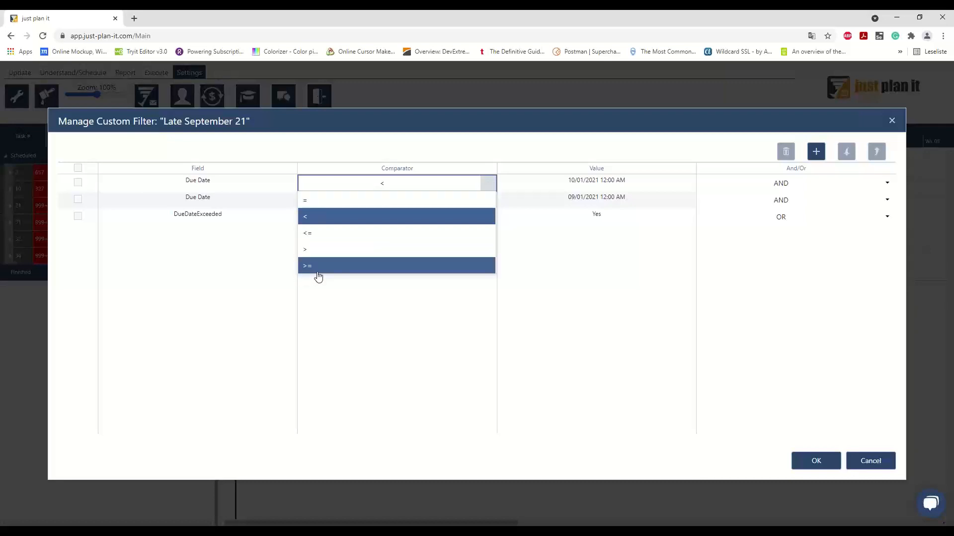
left_click(486, 182)
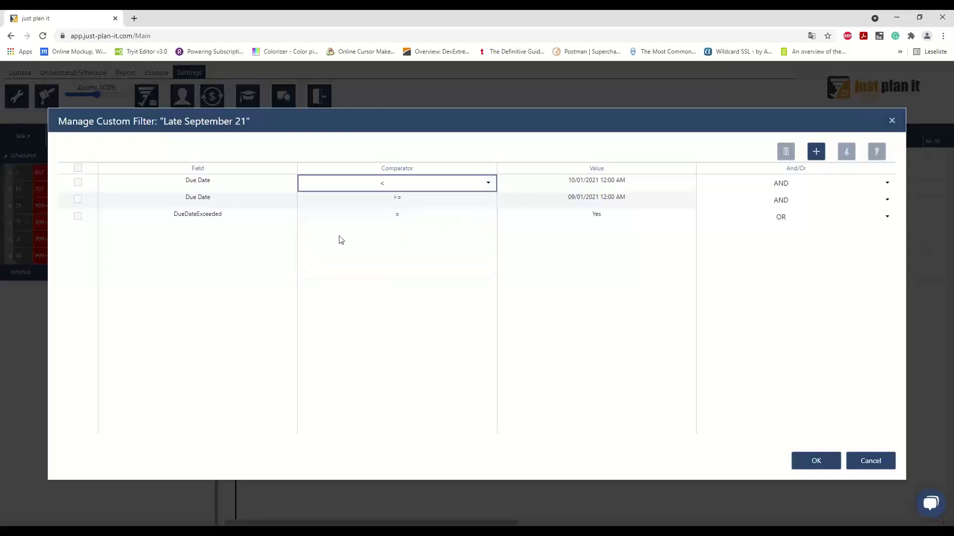
Step: Change the field of the filter's first condition to Customer
left_click(265, 185)
left_click(290, 184)
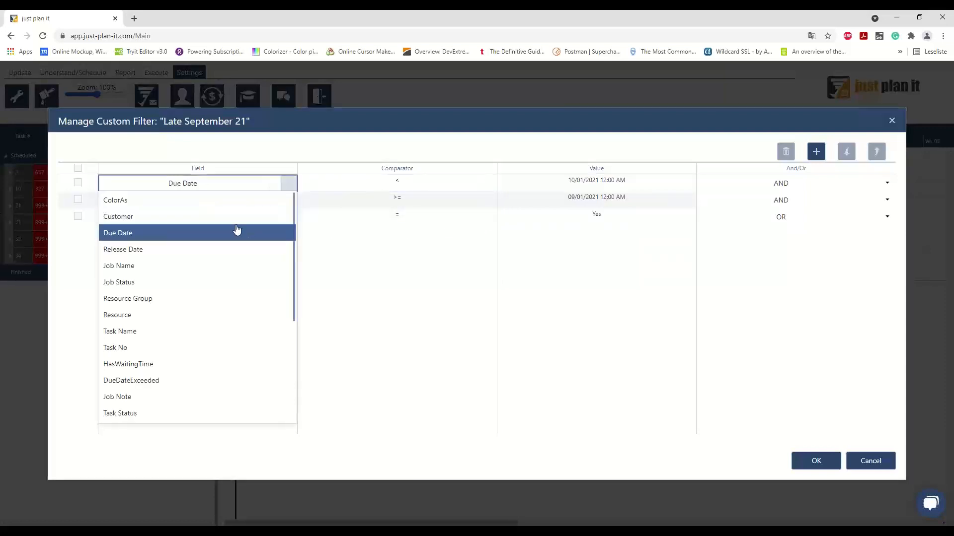
scroll(251, 241, "down", 3)
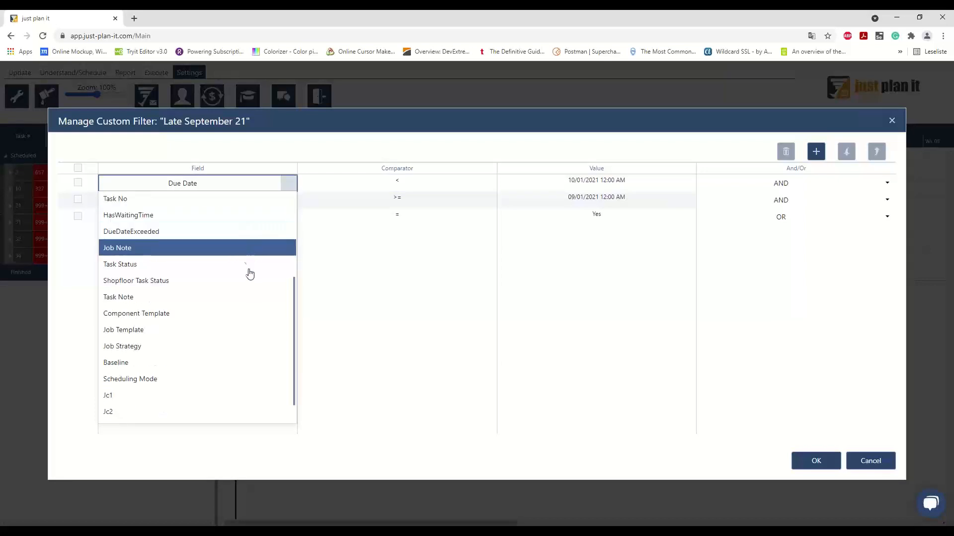
scroll(250, 278, "up", 2)
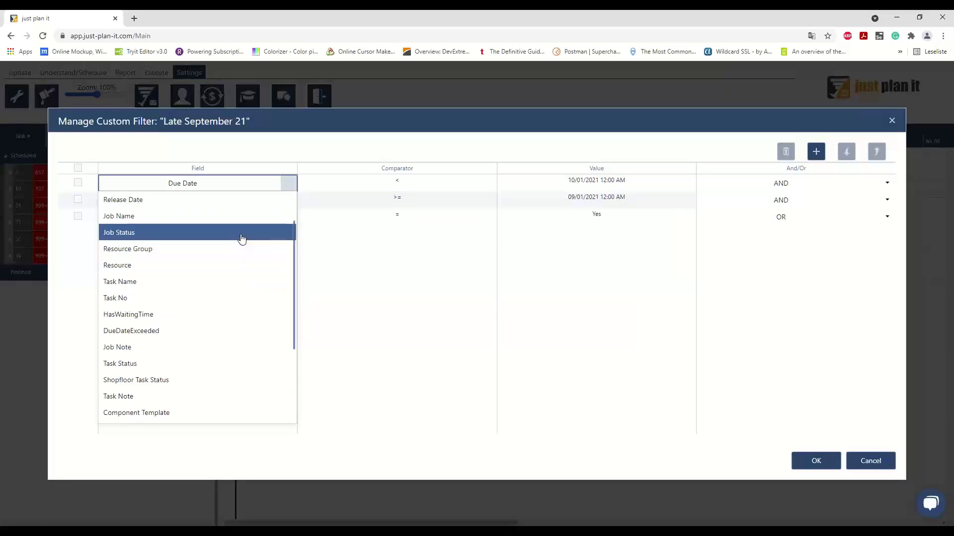
scroll(242, 239, "down", 3)
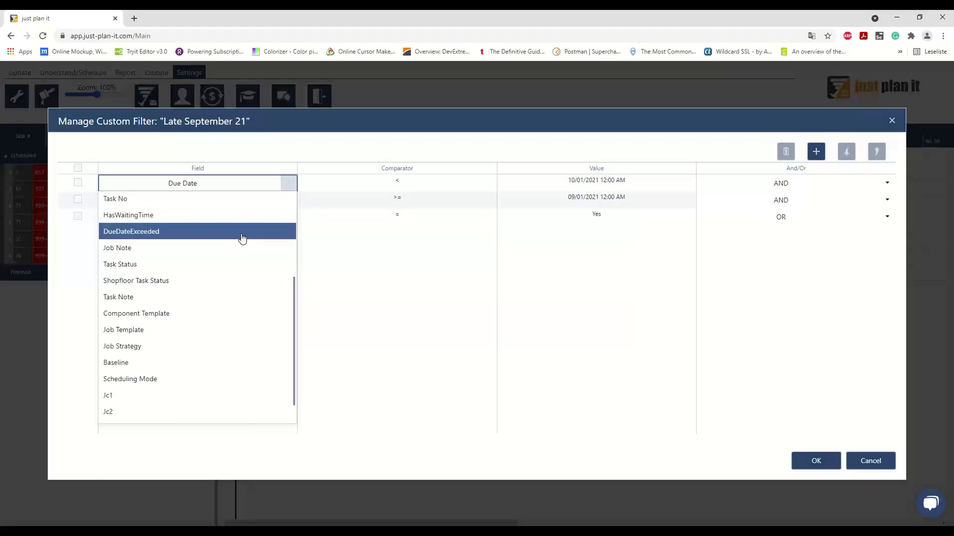
scroll(245, 239, "up", 5)
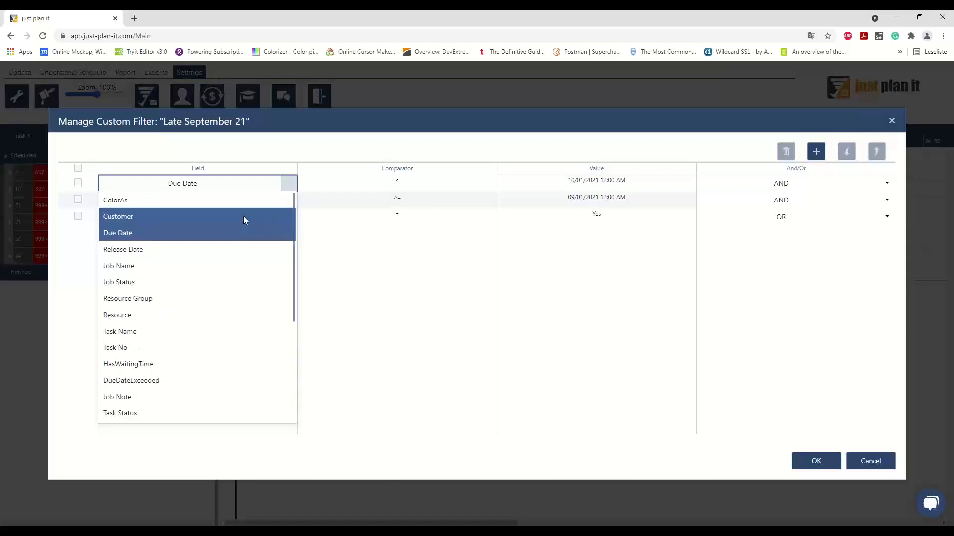
left_click(243, 217)
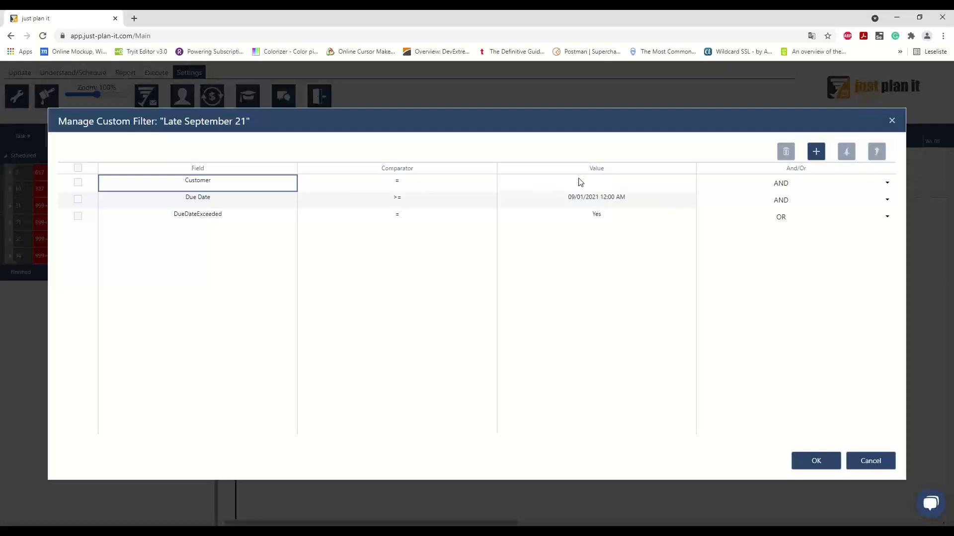
Step: Examine the comparators offered for the Customer condition and discard the edits to the filter
left_click(433, 185)
left_click(493, 187)
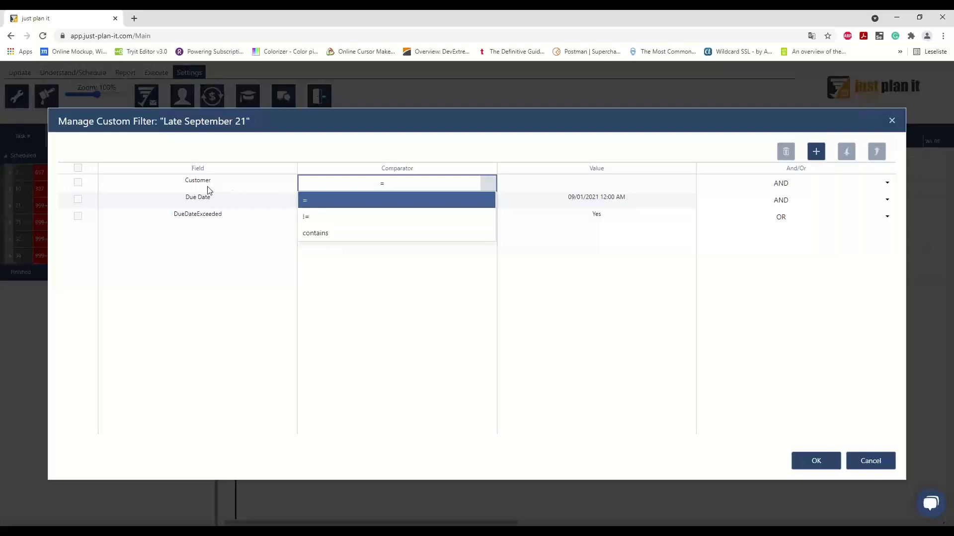
left_click(560, 294)
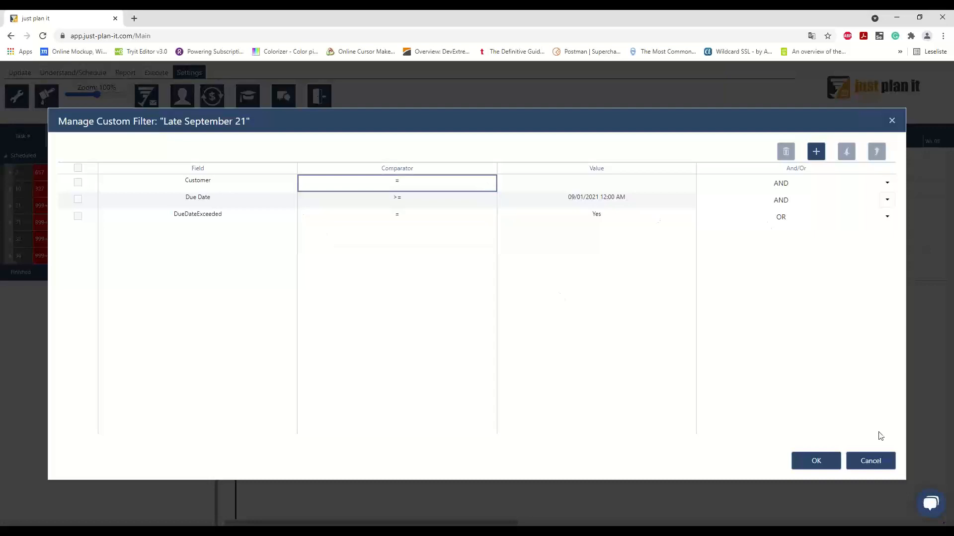
left_click(874, 460)
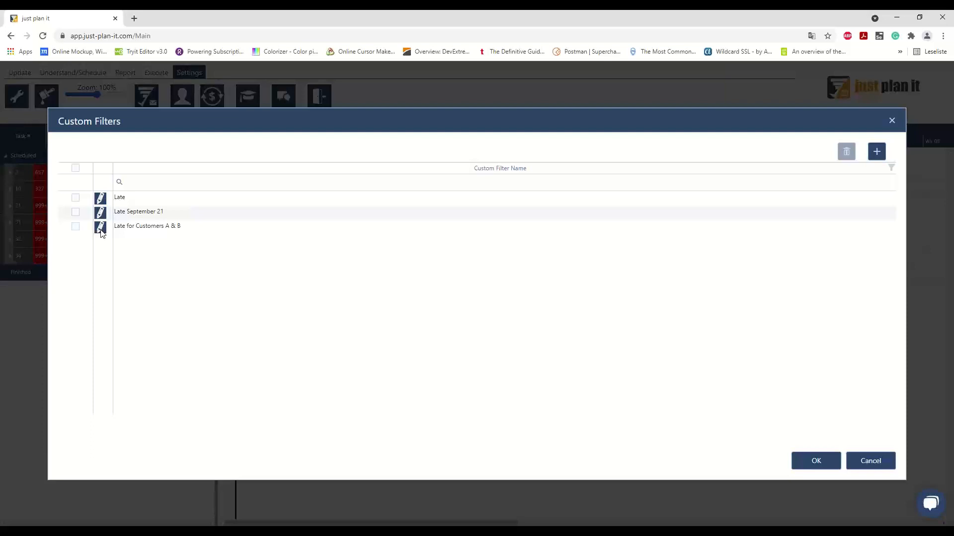
Step: Open the "Late for Customers A & B" custom filter and move its DueDateExceeded condition to the first row
left_click(101, 228)
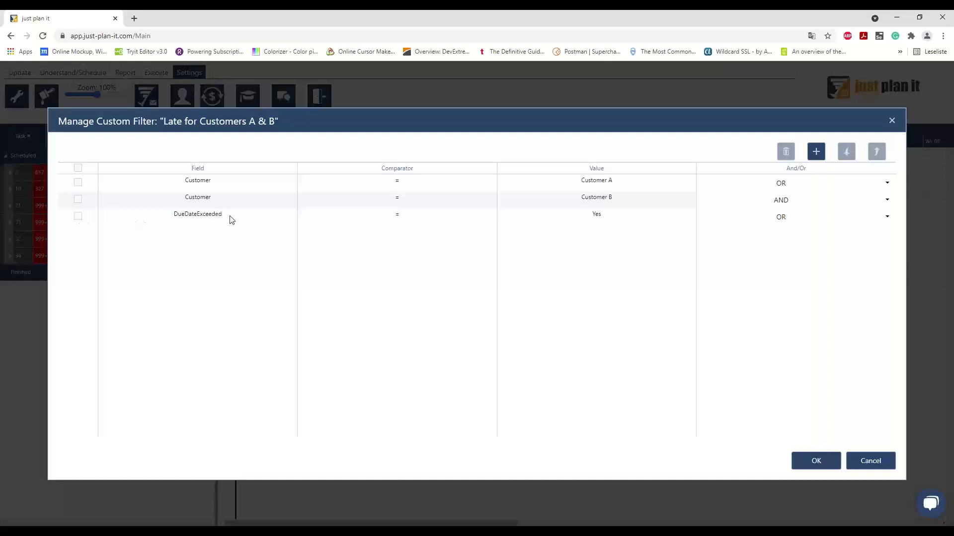
left_click(78, 217)
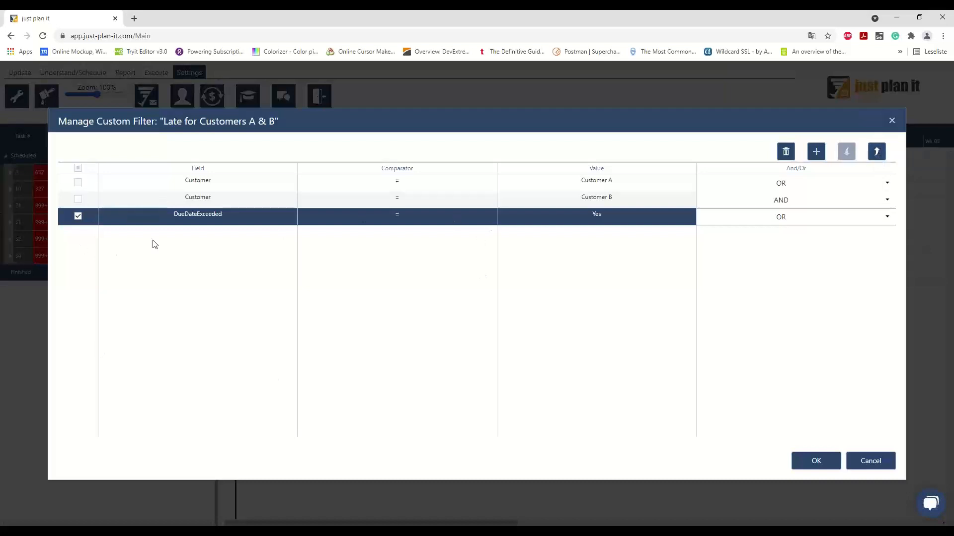
left_click(879, 155)
left_click(877, 154)
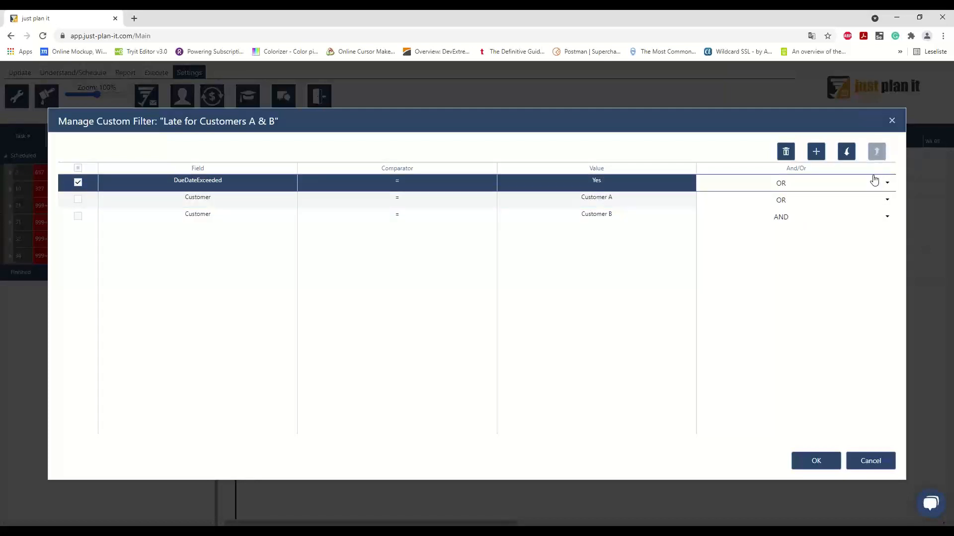
left_click(886, 185)
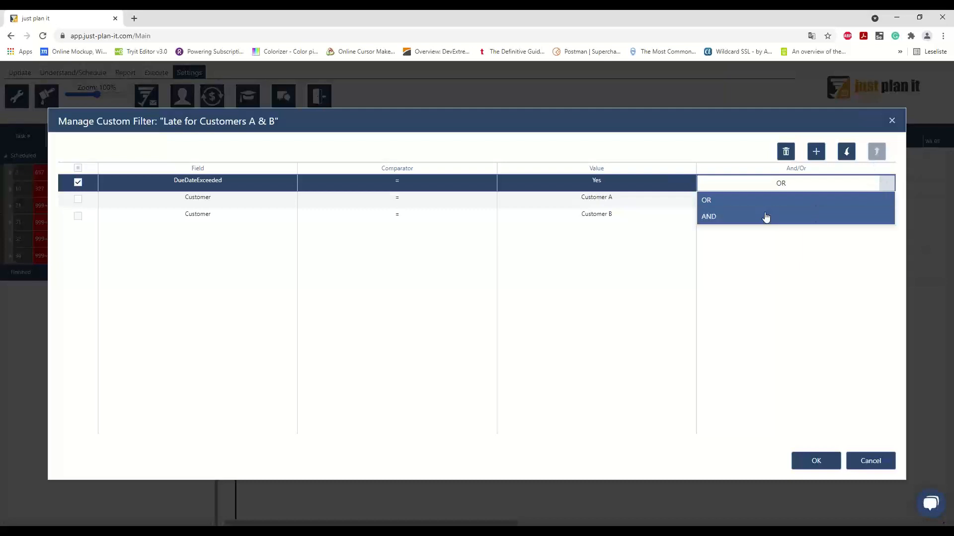
left_click(615, 276)
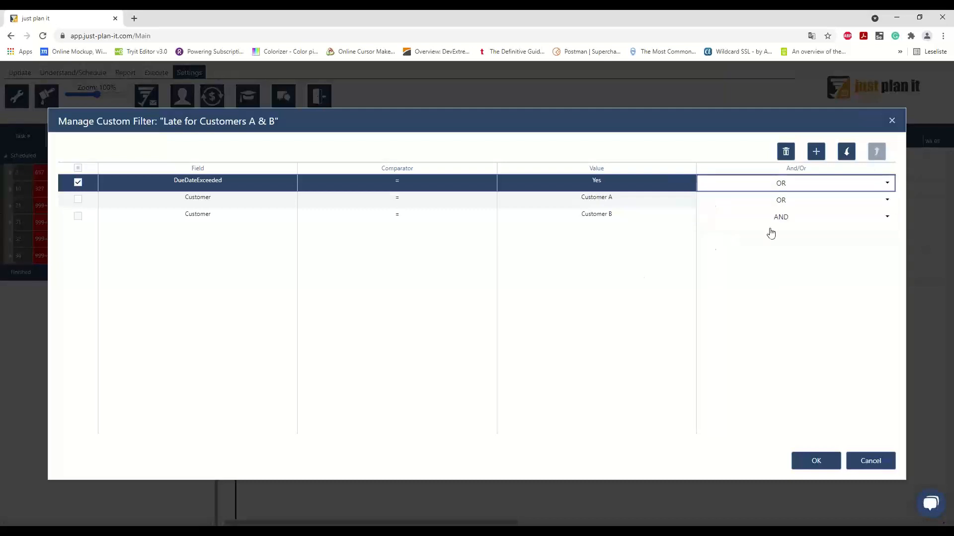
Step: Try combining the first DueDateExceeded condition with AND in the "Late for Customers A & B" filter and discard the edits
left_click(888, 186)
left_click(745, 221)
left_click(870, 461)
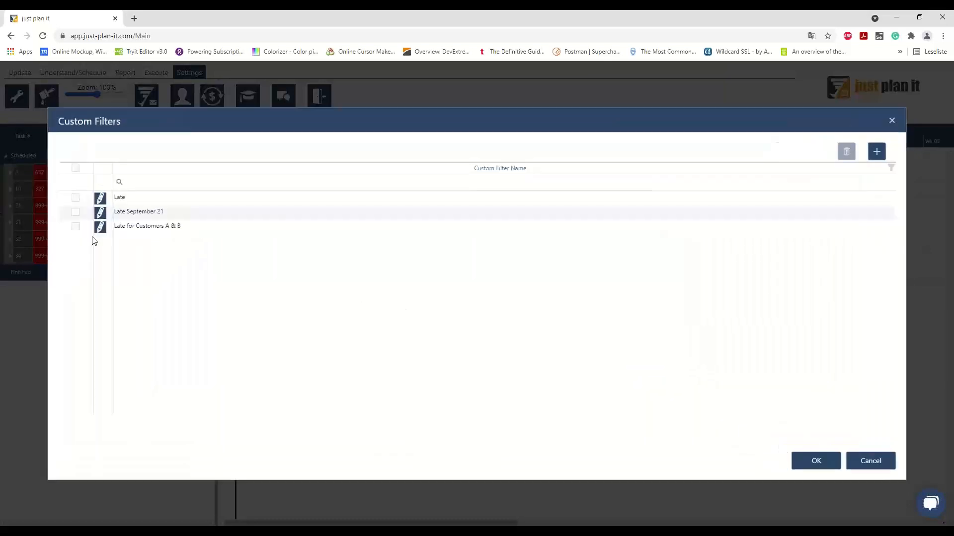
Step: Add a new custom filter named "Late Packing"
left_click(877, 151)
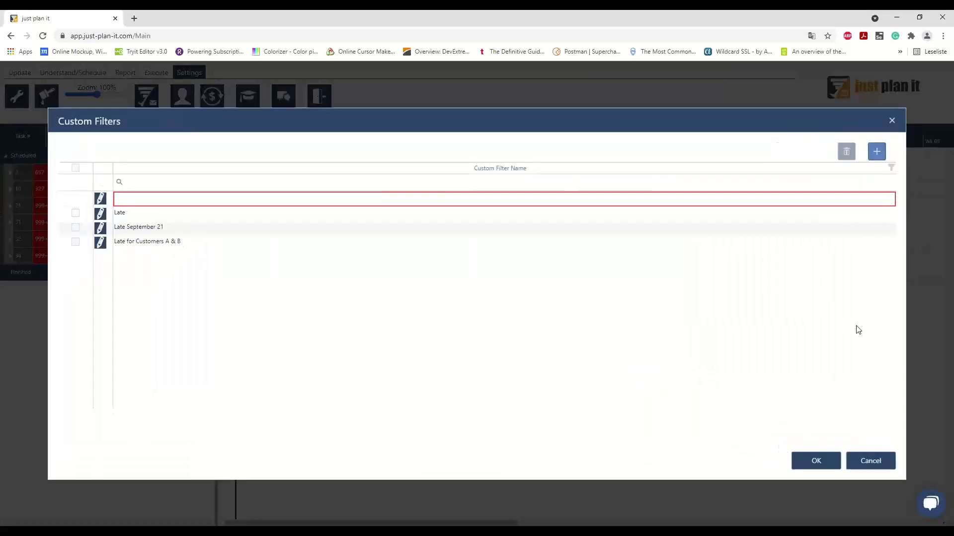
left_click(503, 201)
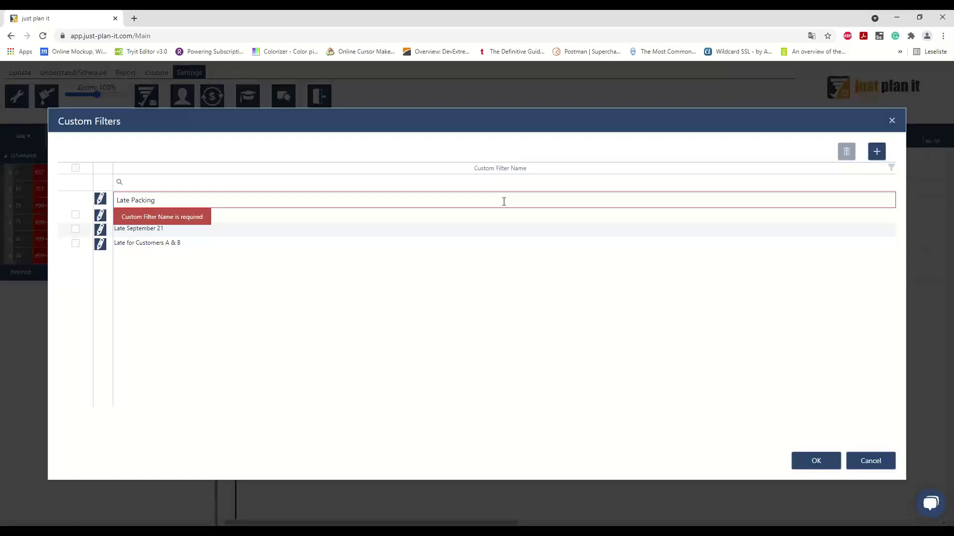
left_click(299, 343)
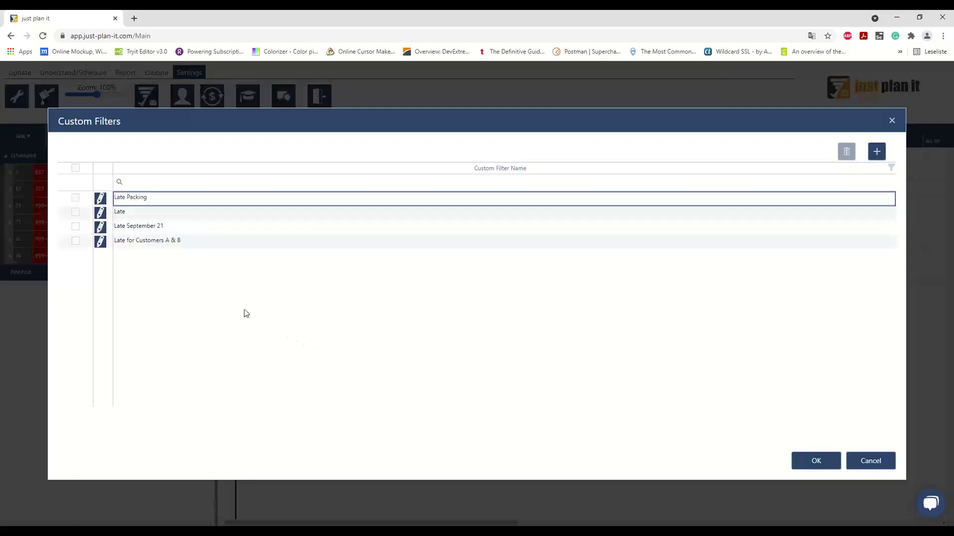
Step: Open the "Late Packing" filter's conditions and add one requiring Resource Group = Packing
left_click(100, 199)
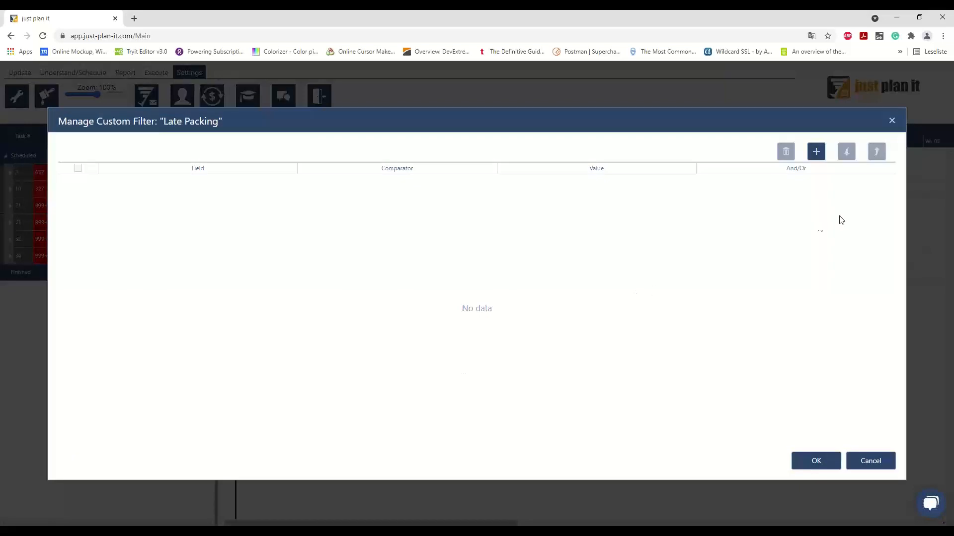
left_click(816, 152)
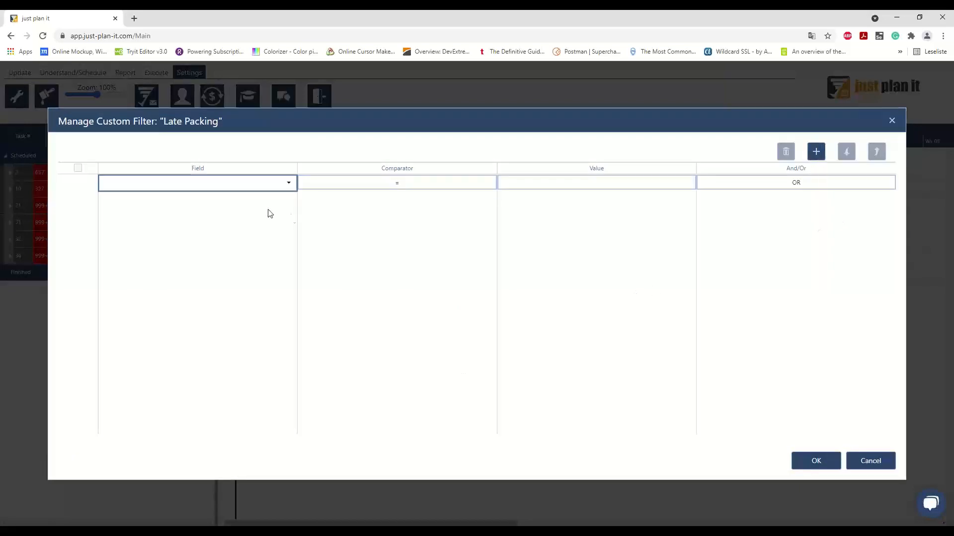
left_click(289, 183)
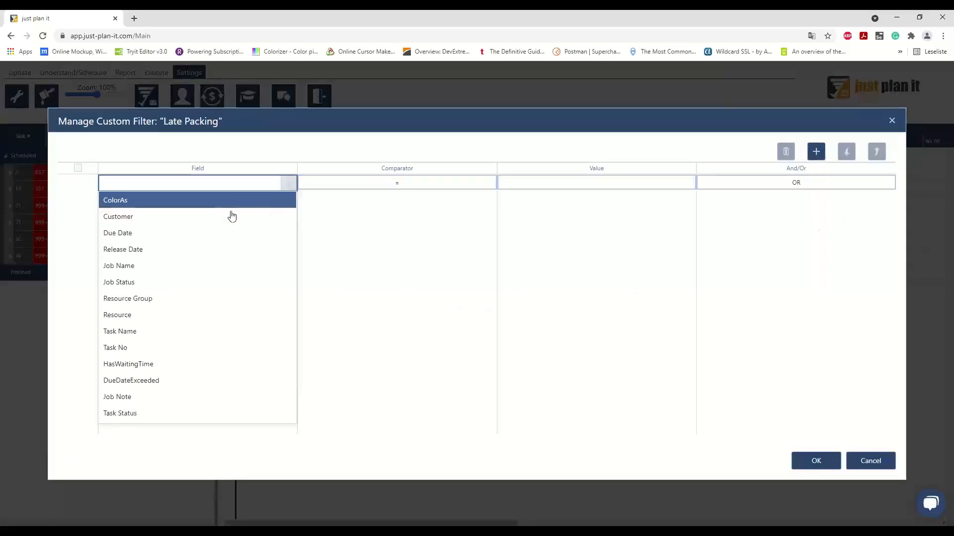
left_click(174, 298)
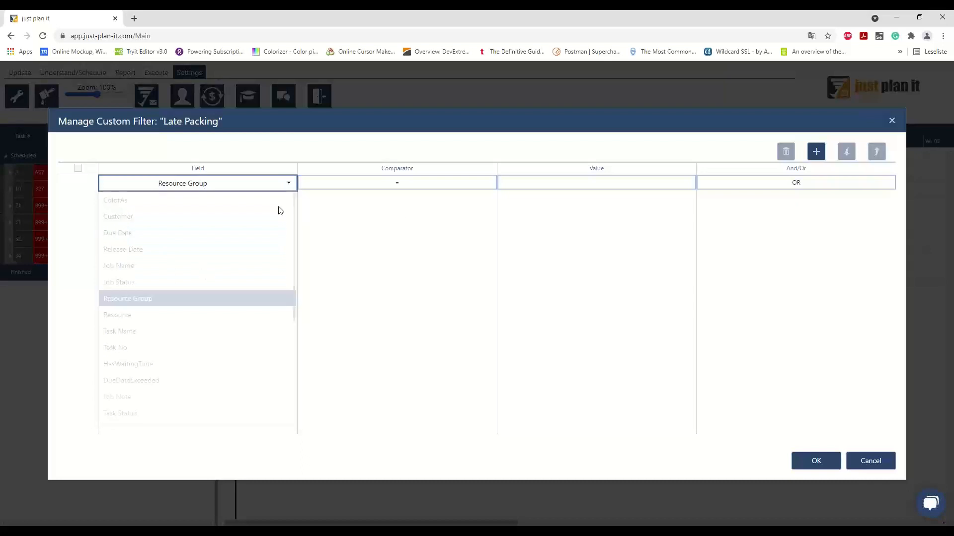
left_click(585, 182)
left_click(688, 184)
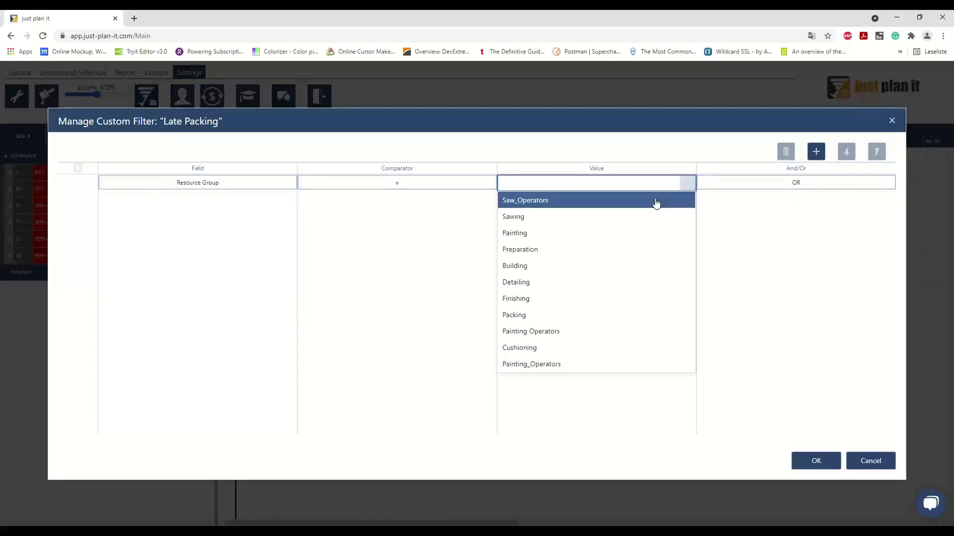
left_click(518, 321)
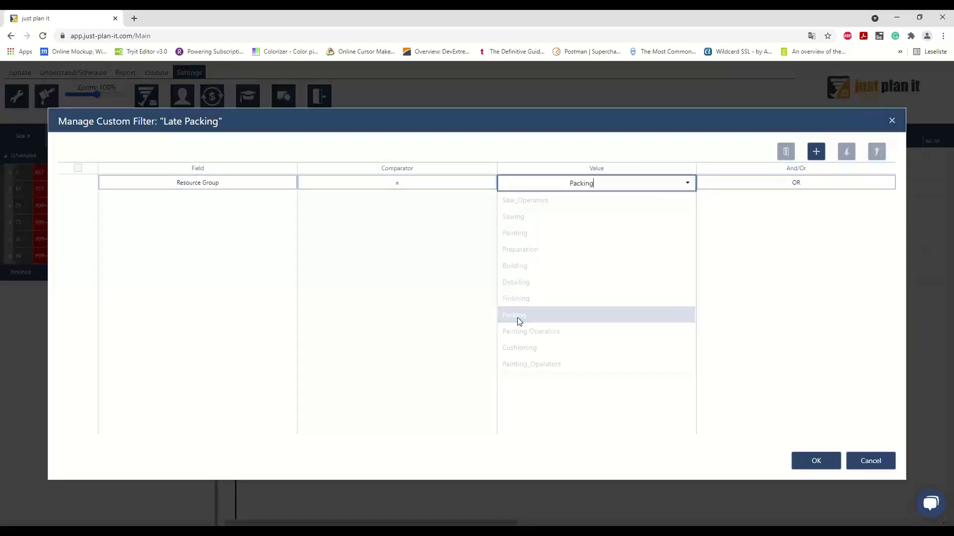
Step: Add a second condition, DueDateExceeded = Yes, to the "Late Packing" filter
left_click(816, 151)
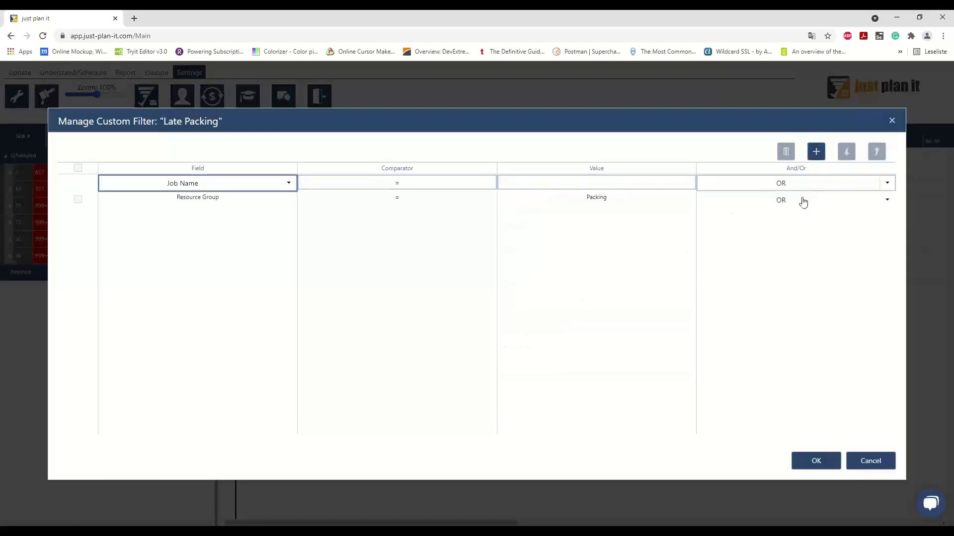
left_click(289, 184)
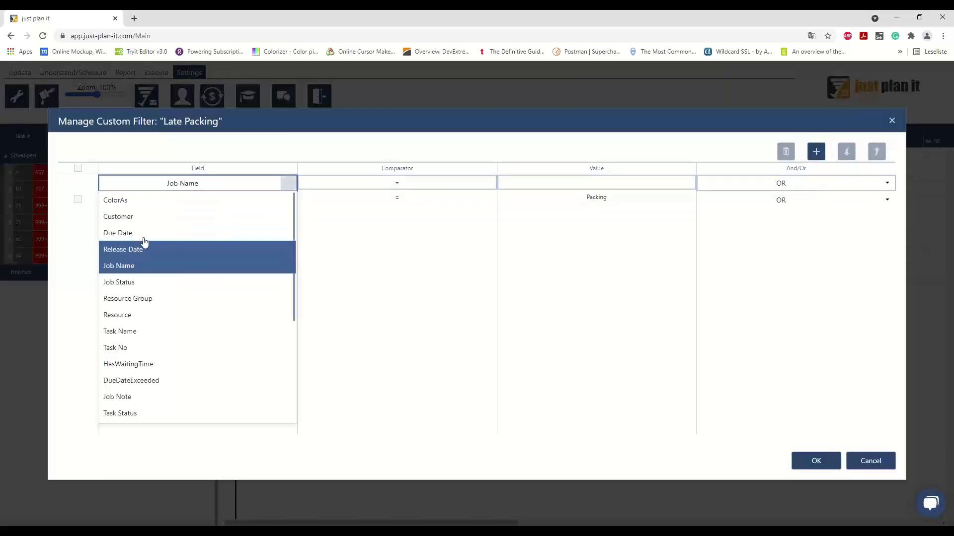
left_click(155, 381)
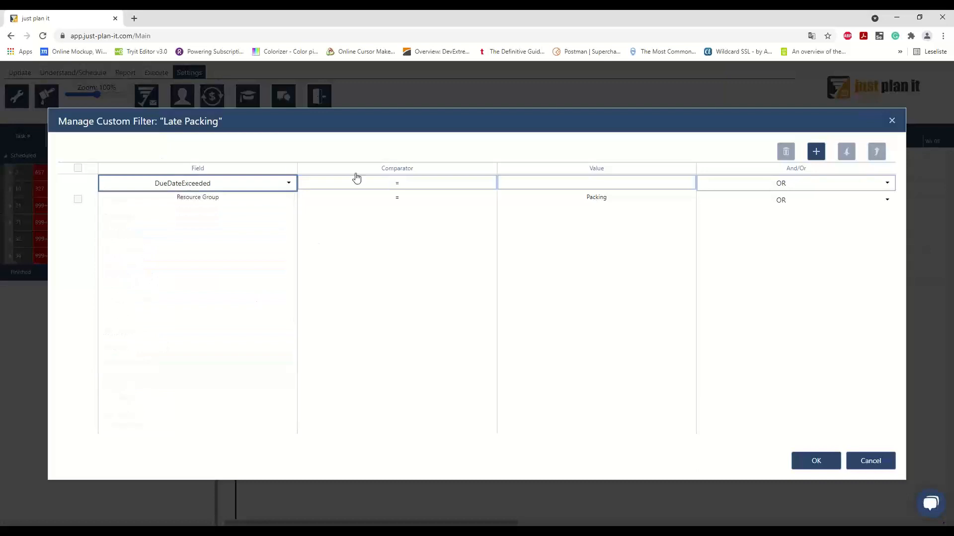
left_click(654, 183)
left_click(679, 183)
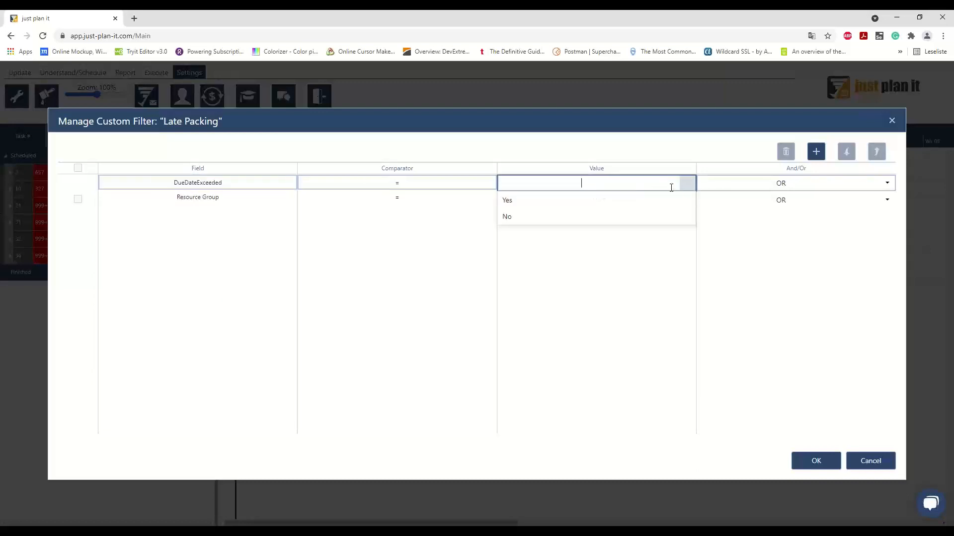
left_click(556, 201)
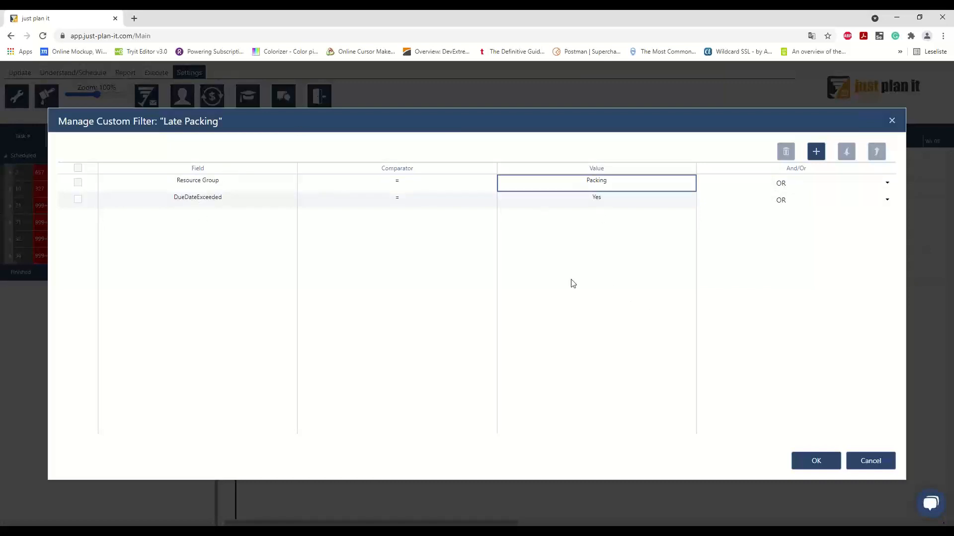
left_click(598, 275)
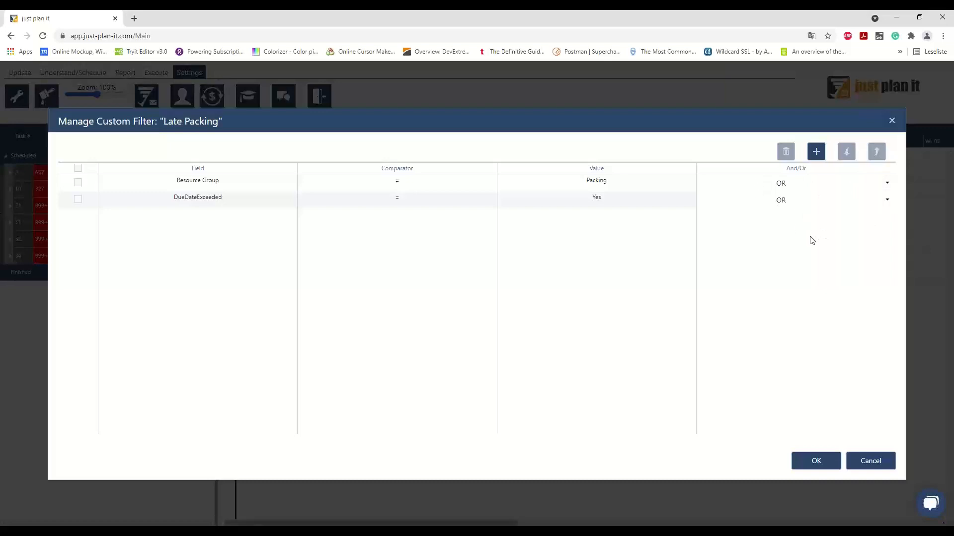
Step: Link the Resource Group condition to the DueDateExceeded condition with AND and save the filter and the settings
left_click(887, 184)
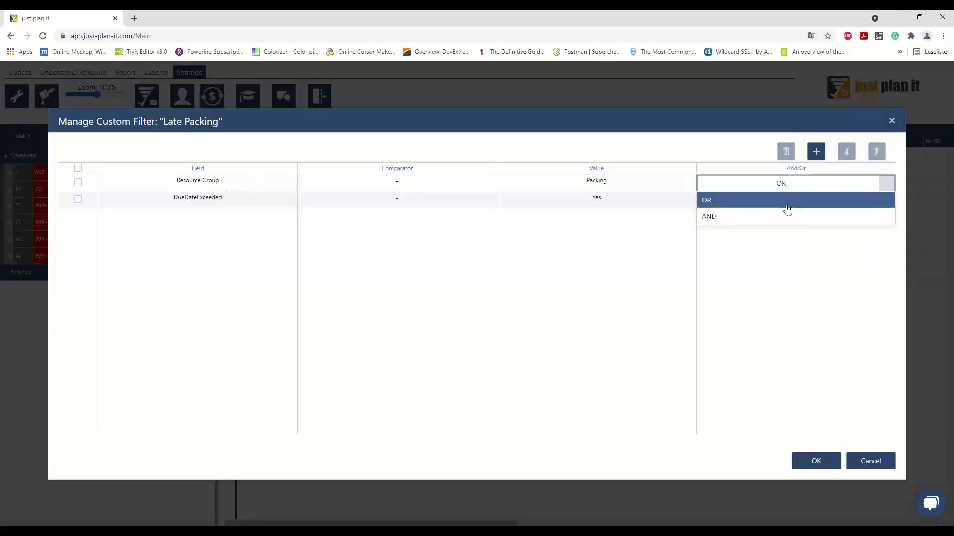
left_click(732, 216)
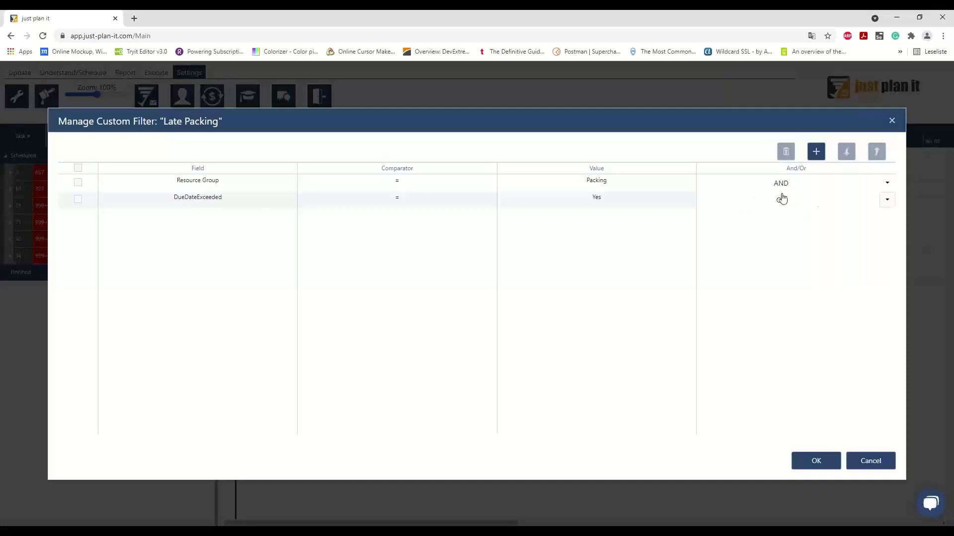
left_click(826, 461)
left_click(813, 461)
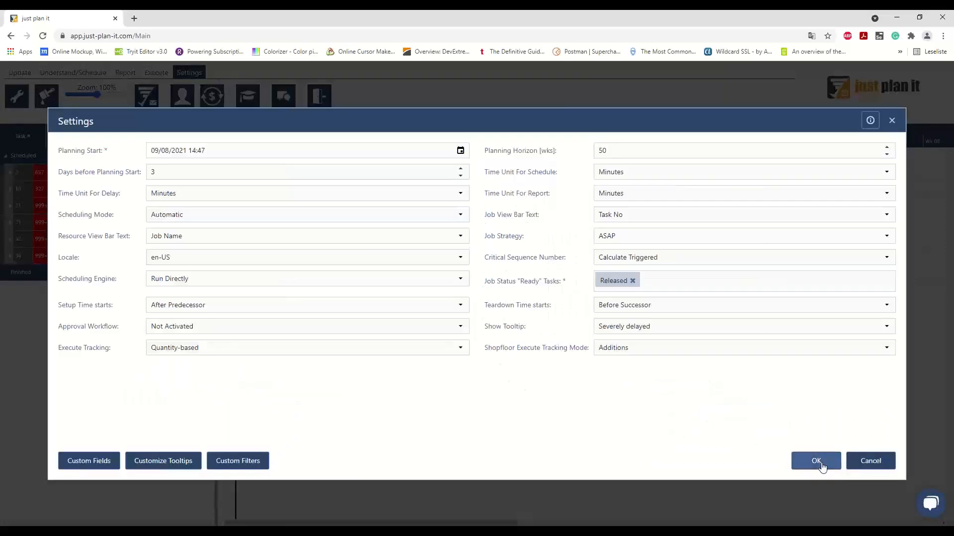
left_click(813, 462)
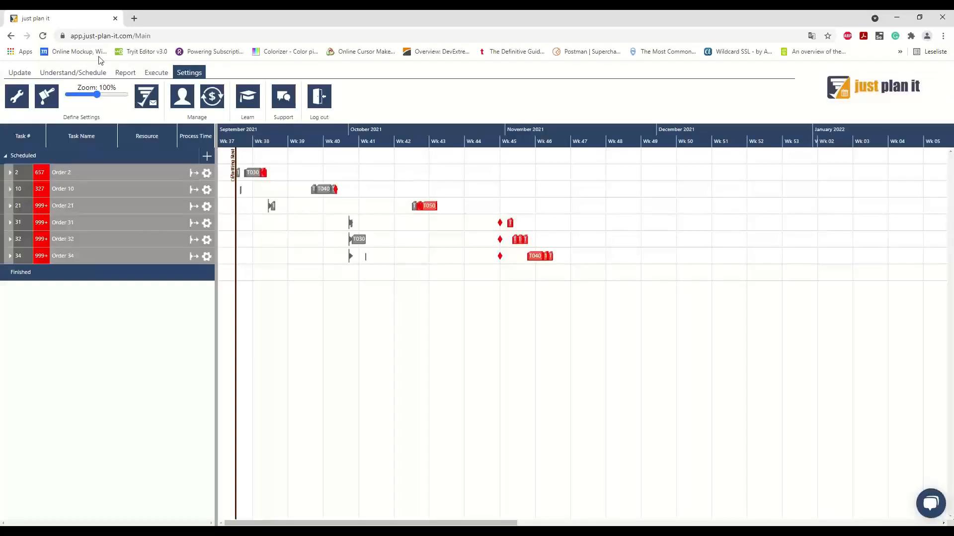
Step: Apply the "Late Packing" custom filter to the job schedule
left_click(79, 74)
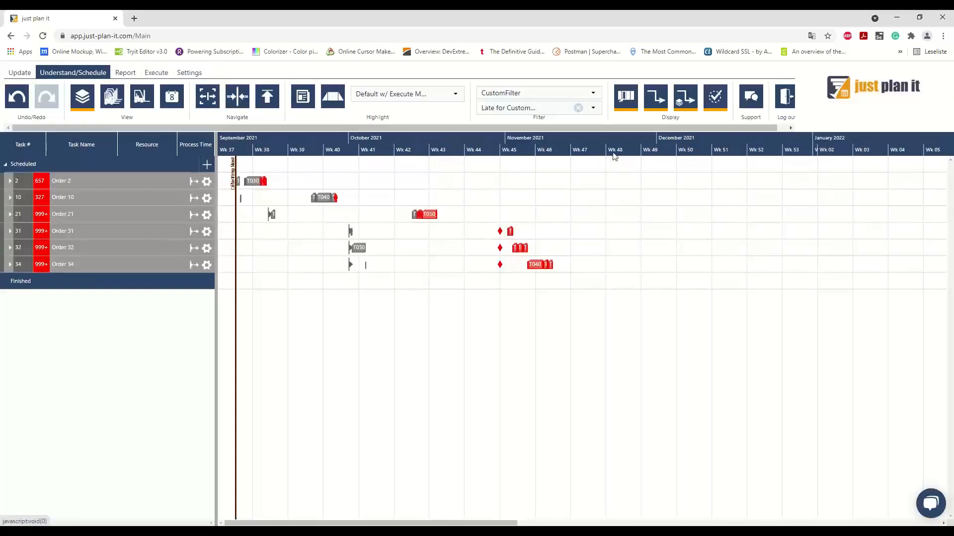
left_click(602, 114)
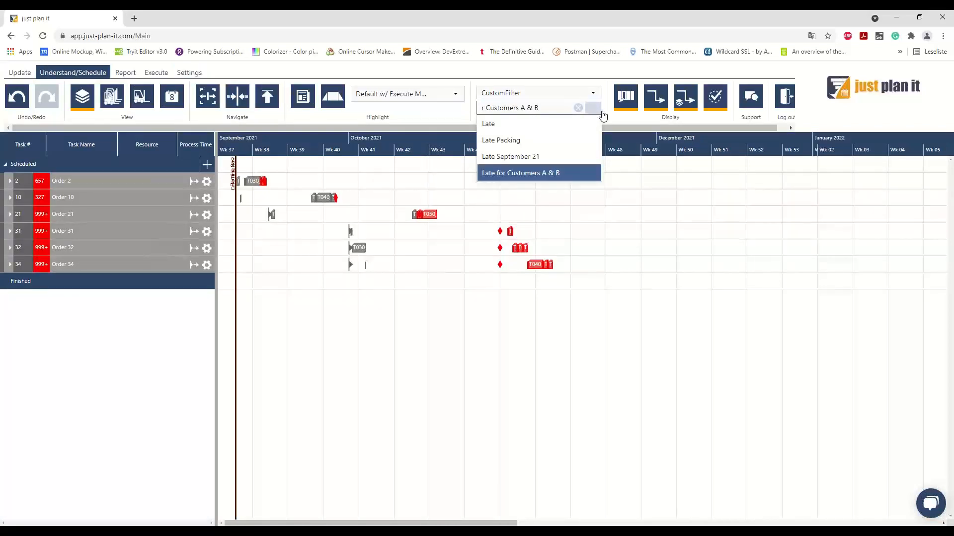
left_click(509, 142)
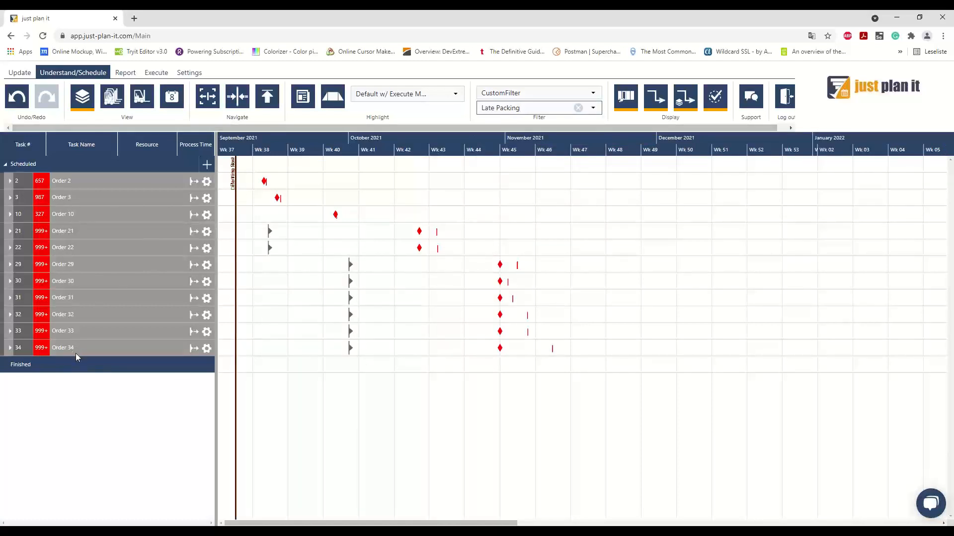
Step: Examine the tasks and components the filter shows under Order 34 and collapse the order again
mouse_move(80, 353)
left_click(10, 348)
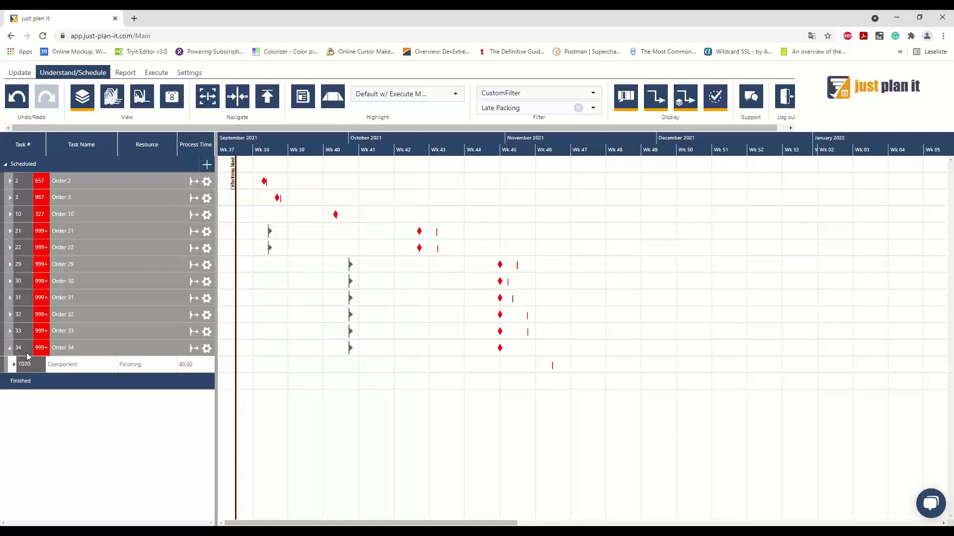
left_click(14, 365)
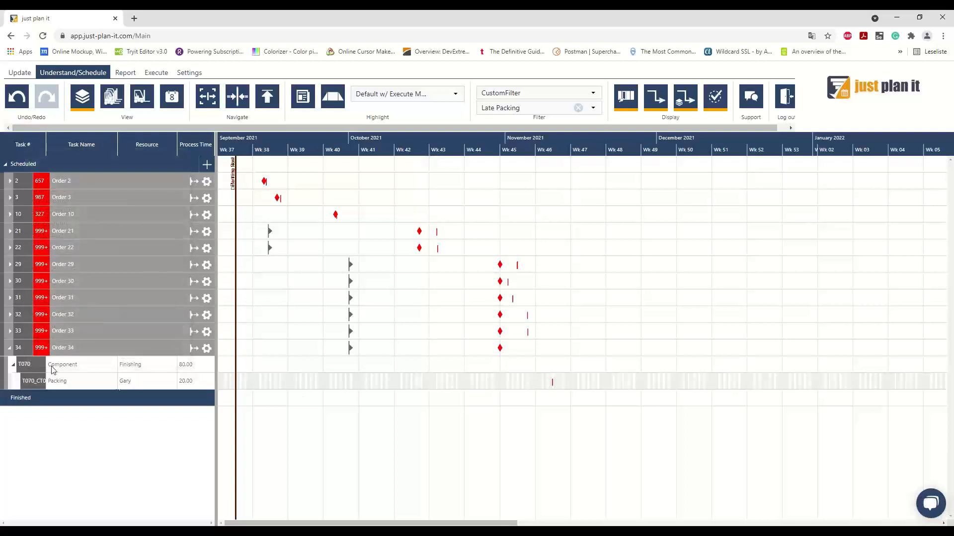
left_click(9, 348)
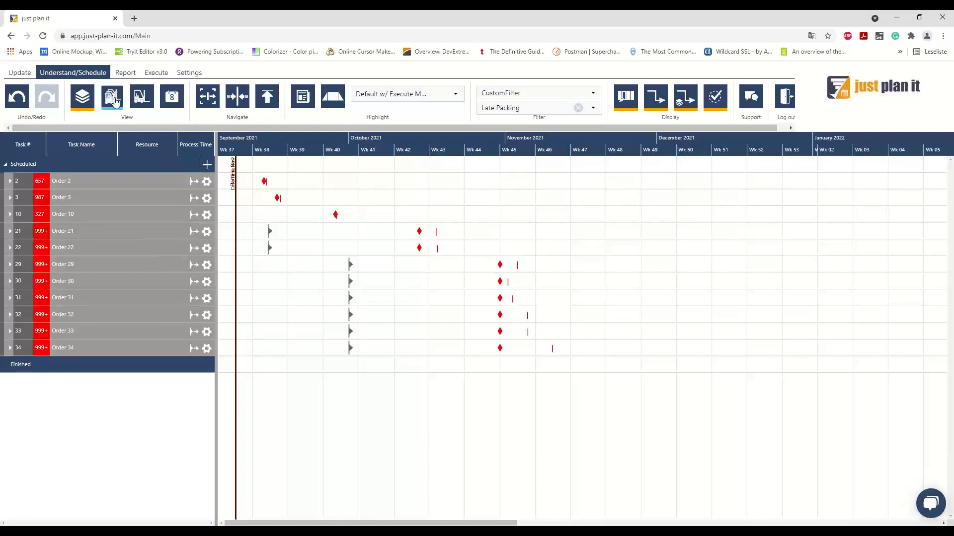
Step: Switch the schedule to the resource view and open the resource groups data for editing
left_click(113, 100)
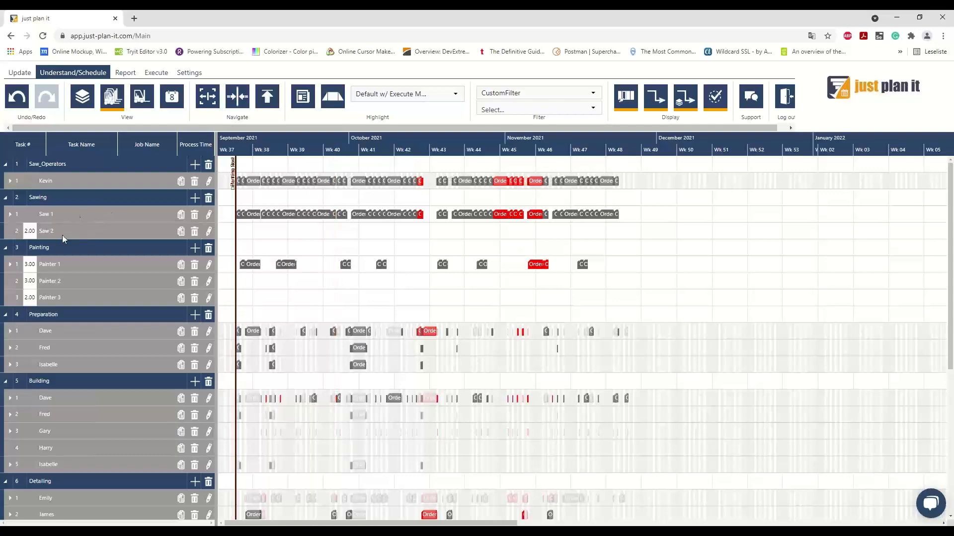
left_click(20, 72)
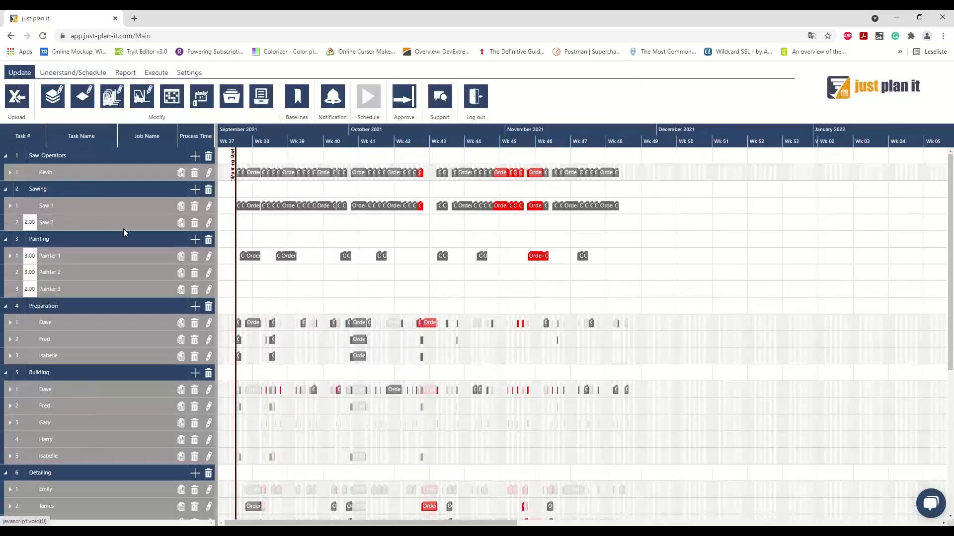
left_click(112, 105)
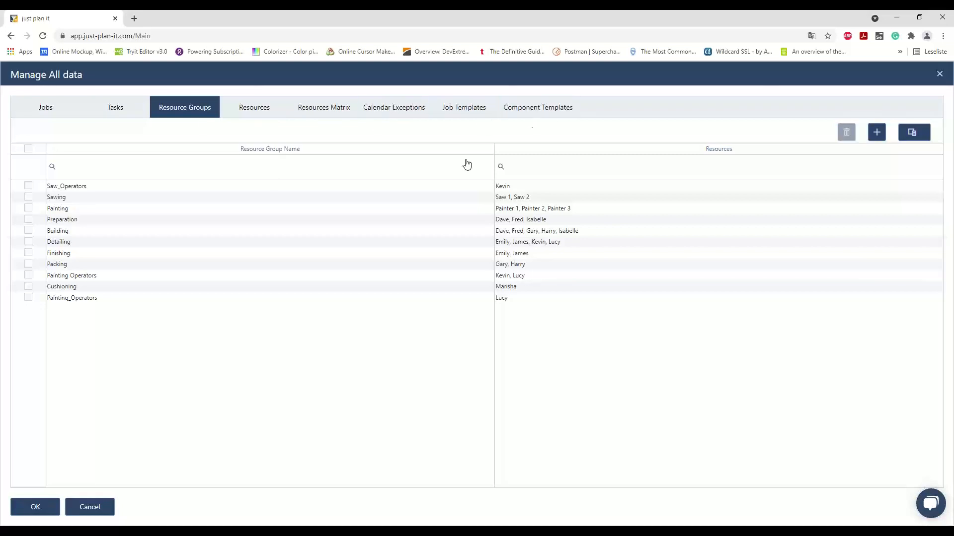
Step: Add the third resource of the Preparation group to the Saw_Operators resource group
left_click(537, 189)
left_click(558, 195)
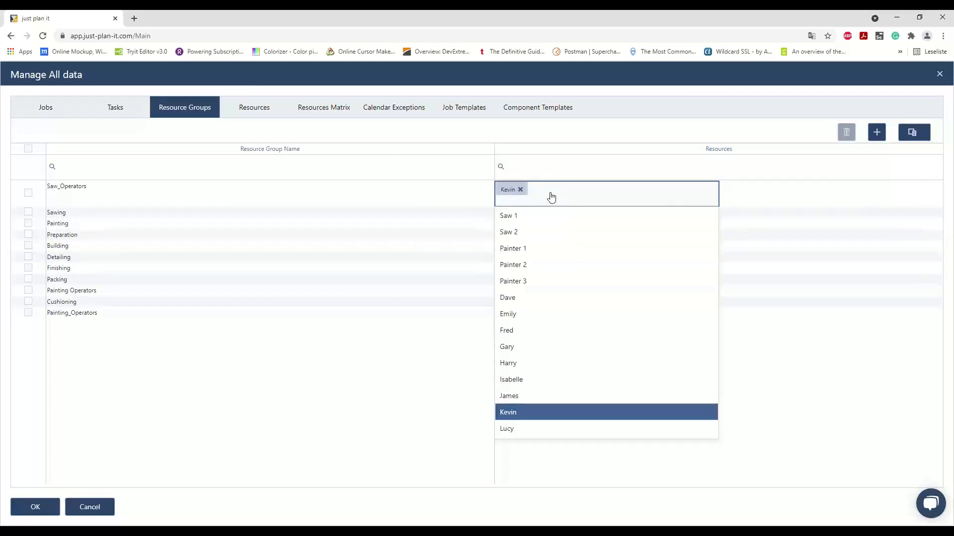
scroll(542, 348, "down", 1)
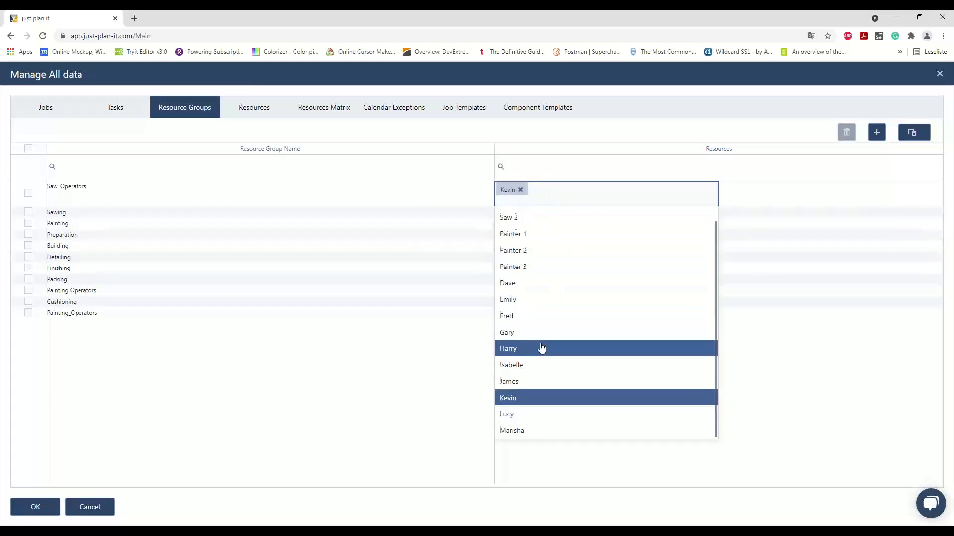
left_click(511, 367)
left_click(373, 370)
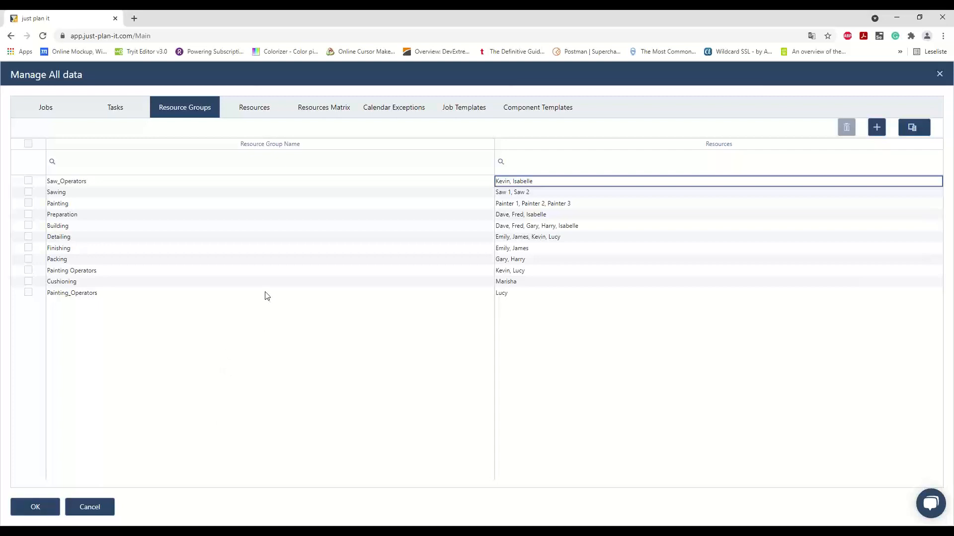
Step: Open the details of the resource just added to Saw_Operators and set its Wednesday work time to 07:00-12:30 13:00-17:00
left_click(255, 110)
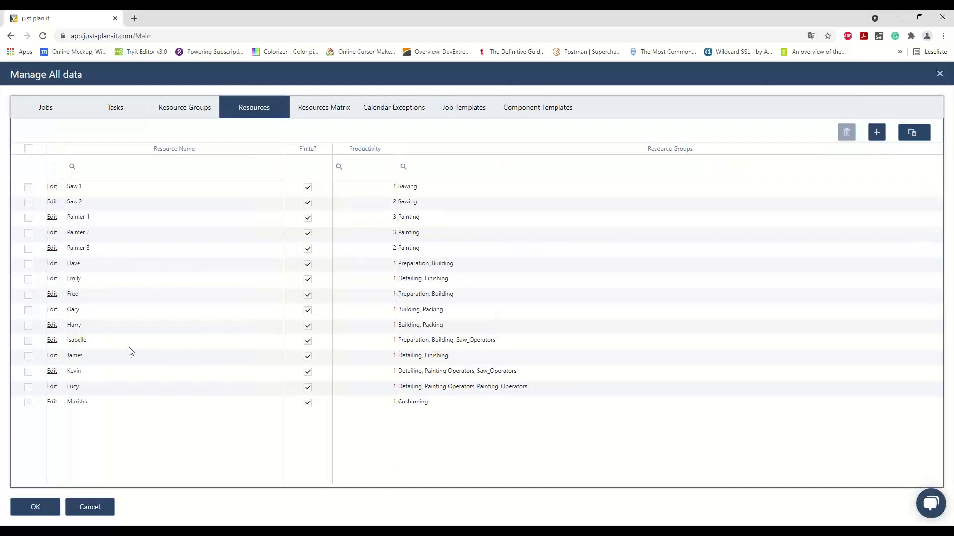
left_click(52, 341)
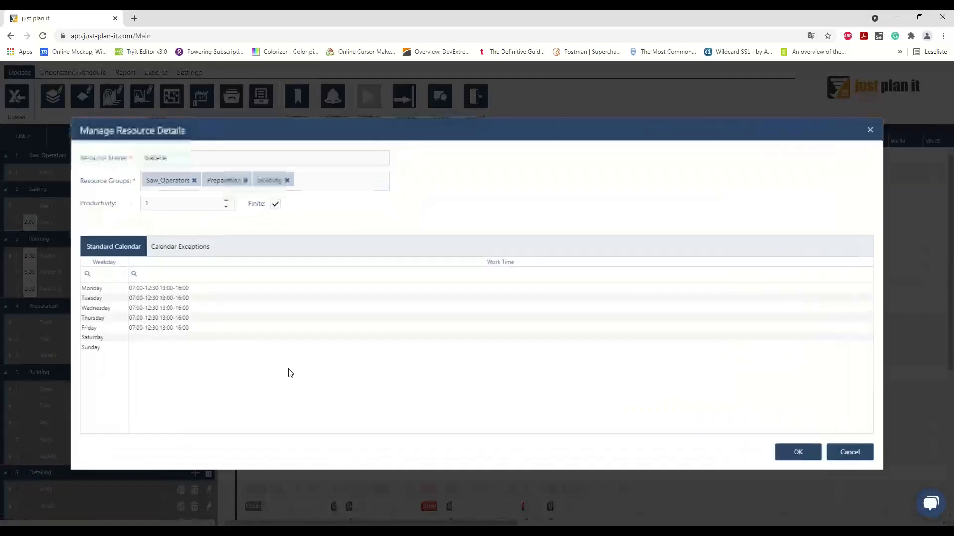
left_click(164, 311)
left_click(163, 311)
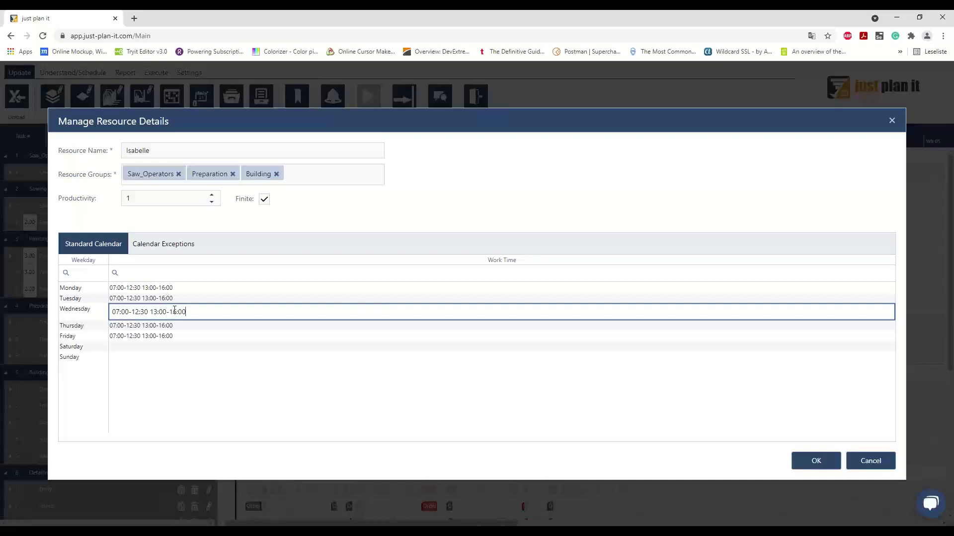
left_click_drag(173, 312, 68, 322)
key("ctrl+c")
type("7")
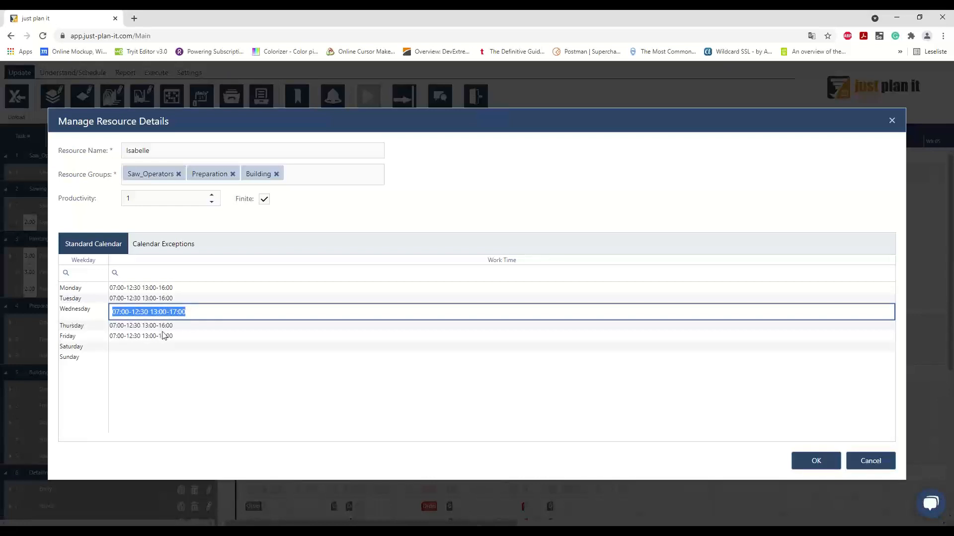
Step: Apply the 07:00-12:30 13:00-17:00 work time to Thursday and Friday in the resource's standard calendar
left_click(189, 325)
left_click_drag(189, 323, 88, 328)
key("ctrl+v")
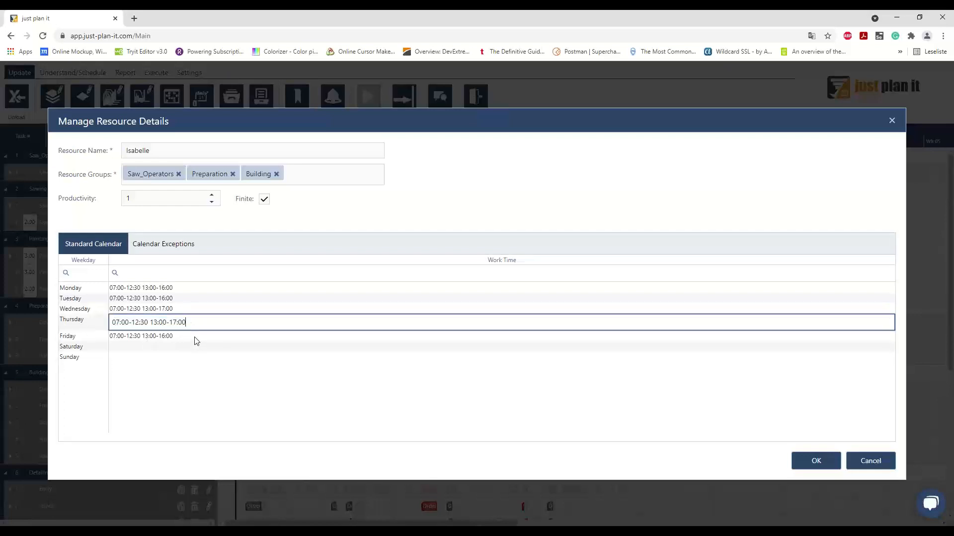
left_click(198, 336)
left_click_drag(191, 333, 106, 334)
key("ctrl+v")
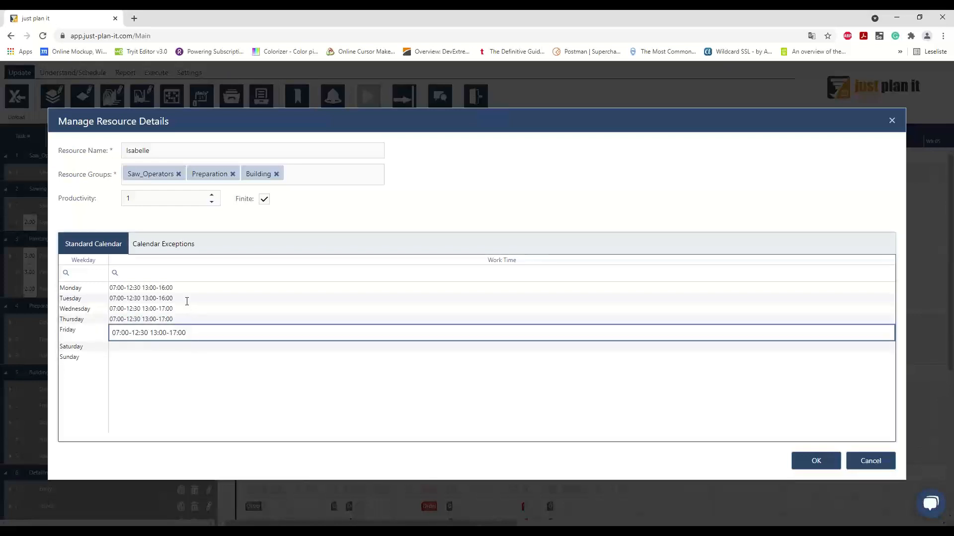
Step: Set the Tuesday and Monday work times to 07:00-12:30 13:00-17:00 as well and accept the resource details
left_click(186, 301)
left_click_drag(187, 301, 70, 301)
key("ctrl+v")
left_click(198, 285)
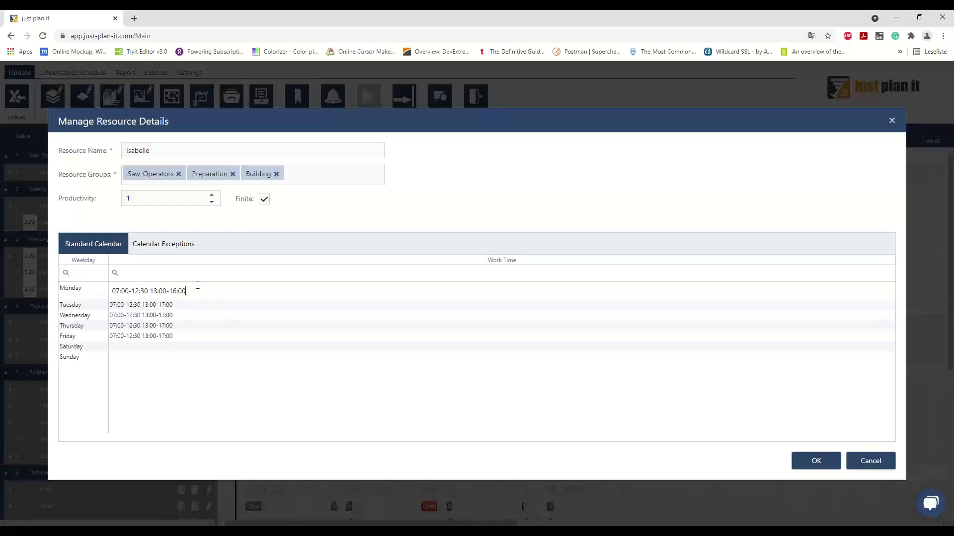
left_click_drag(198, 285, 70, 294)
key("ctrl+v")
left_click(798, 460)
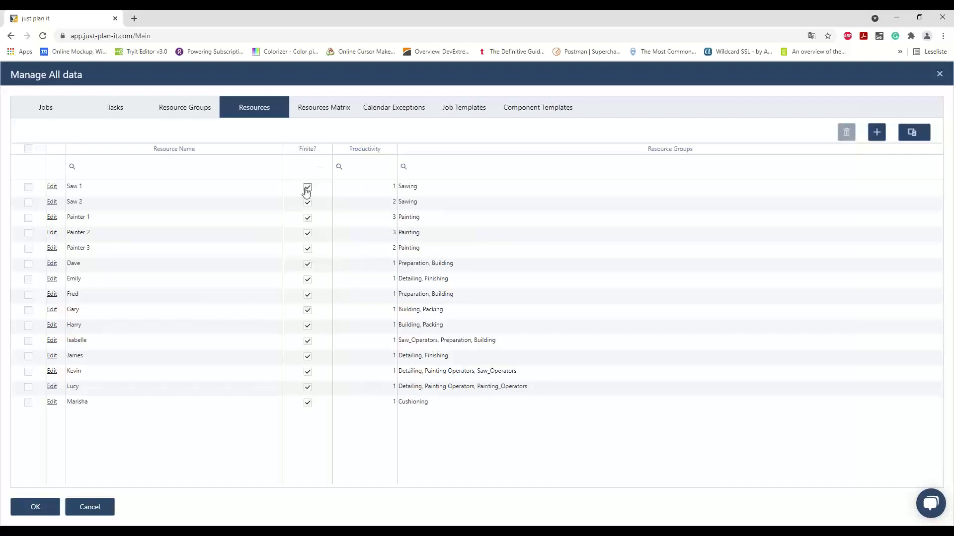
Step: Change the due date of Order 1 to 09/17/2021 in the jobs data, keeping the time at 03:36
left_click(41, 108)
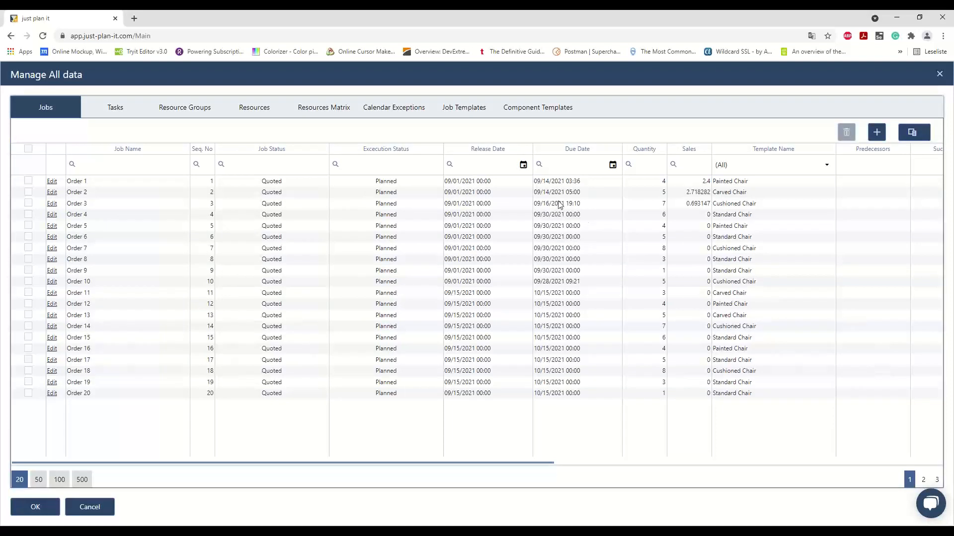
left_click(561, 181)
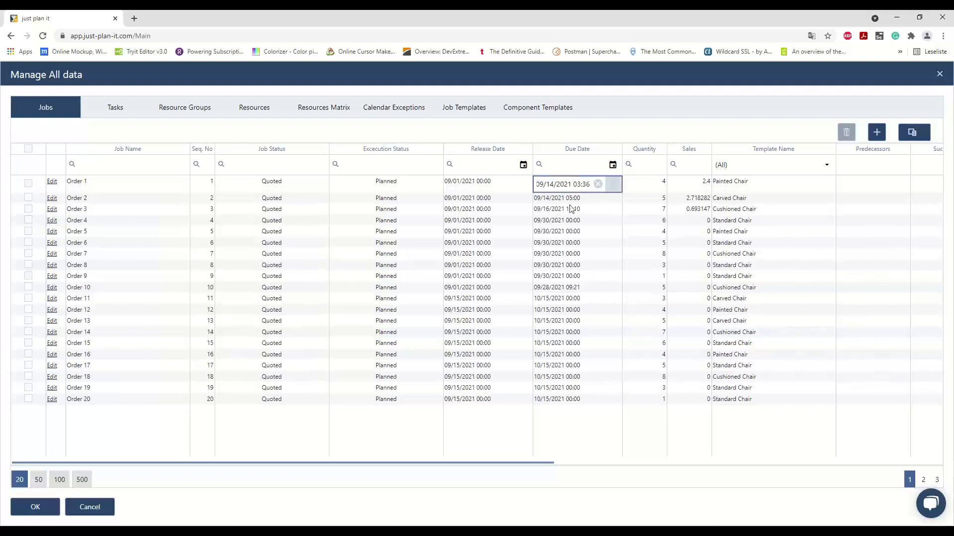
left_click(612, 184)
left_click(657, 285)
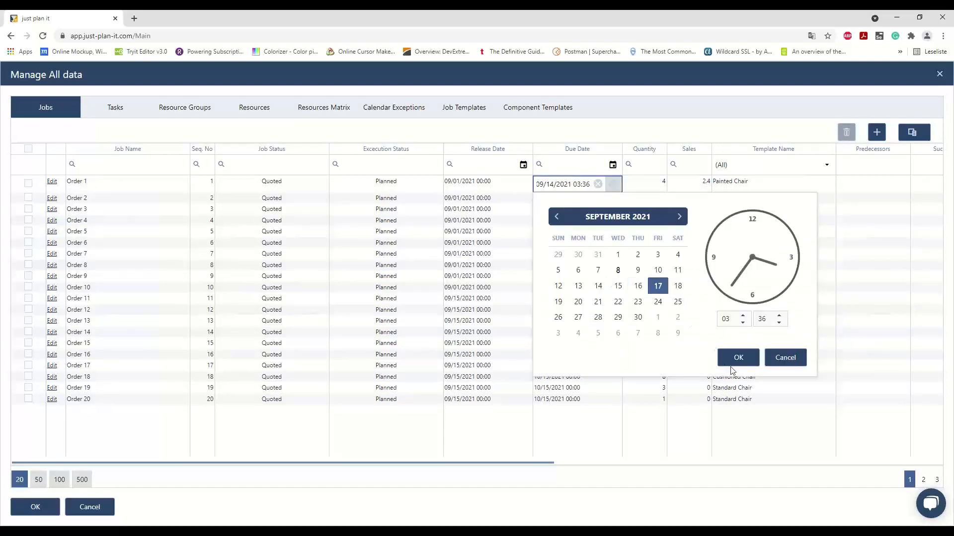
left_click(735, 362)
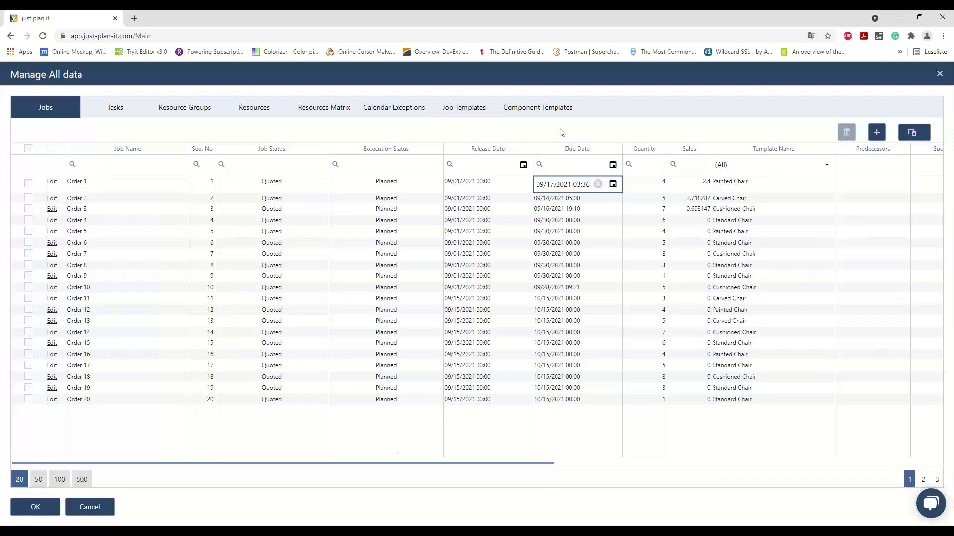
Step: Set Resource Constraint 2 of Order 1's Sawing task to the second Saw_Operators resource and save all data changes
left_click(122, 109)
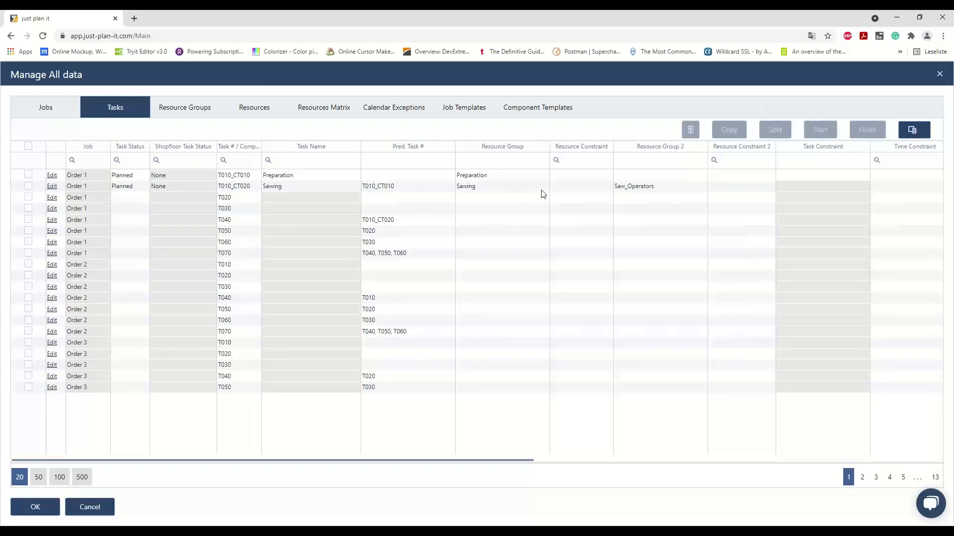
left_click(721, 189)
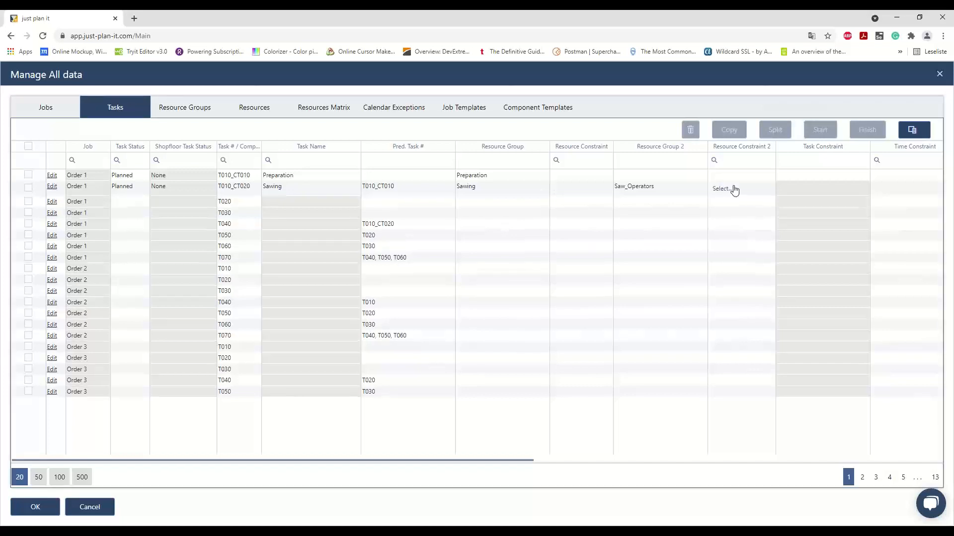
left_click(736, 188)
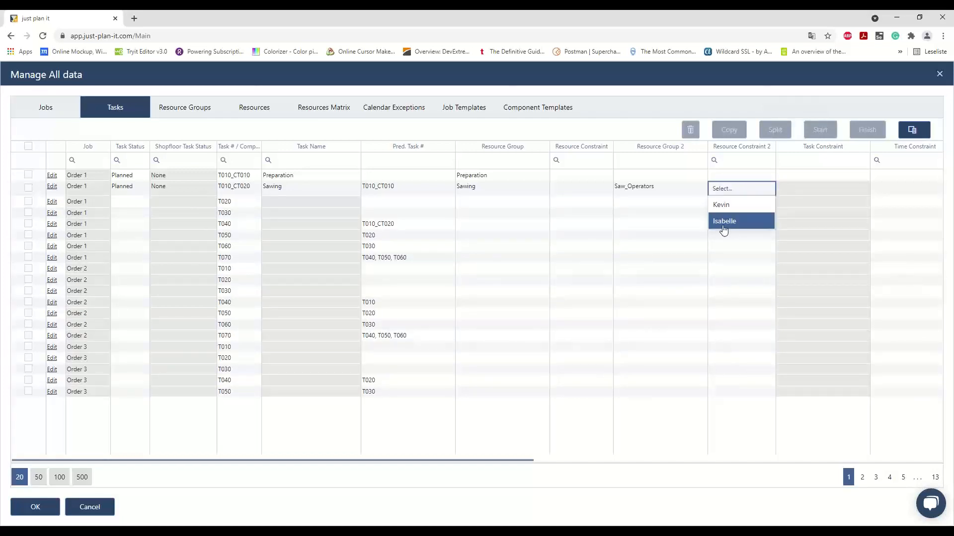
left_click(725, 222)
left_click(318, 491)
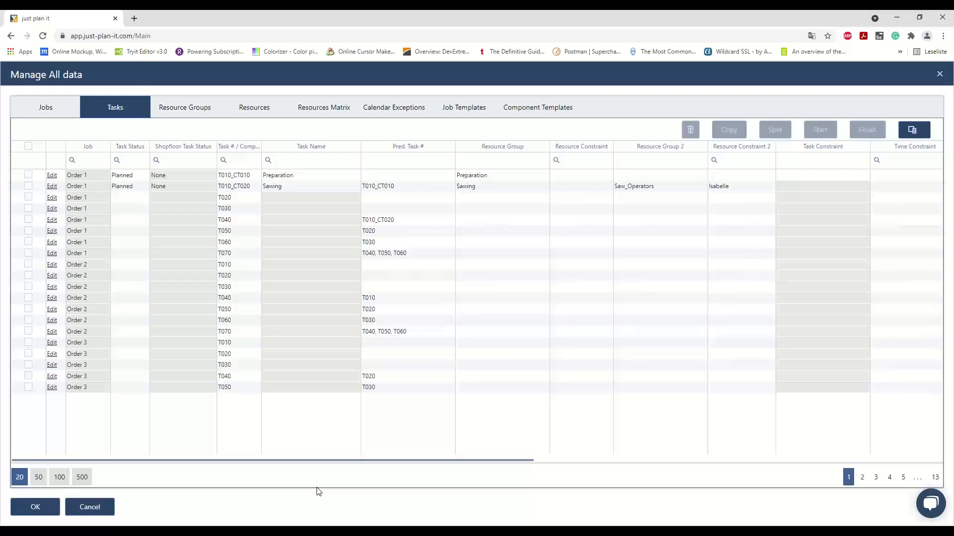
left_click(46, 512)
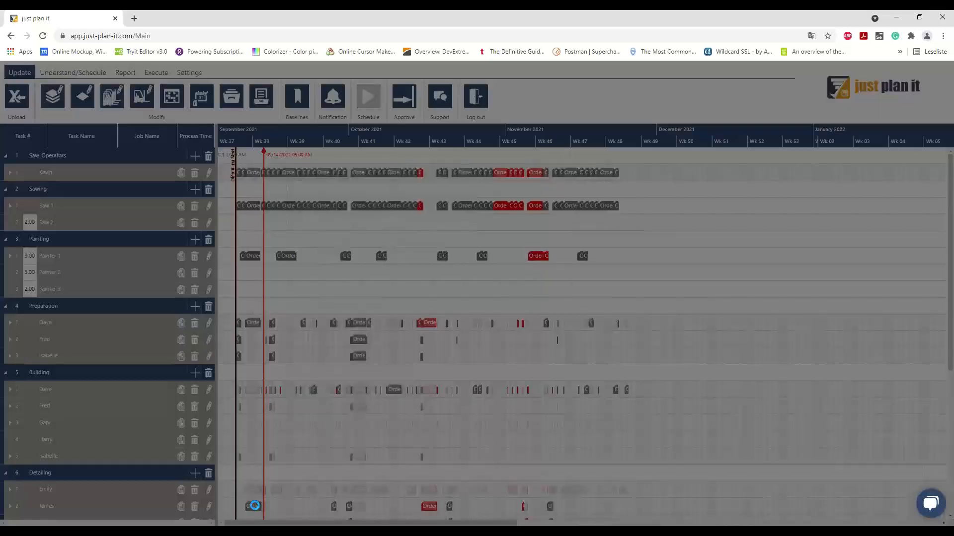
mouse_move(254, 506)
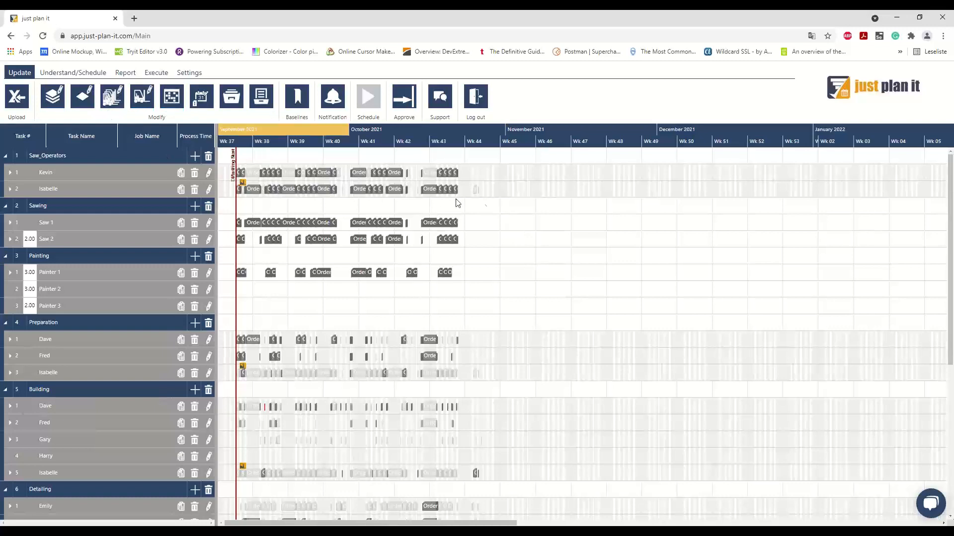
Step: Compare the current and previous schedule key figures, including jobs over due date, and hide the comparison table
left_click(72, 74)
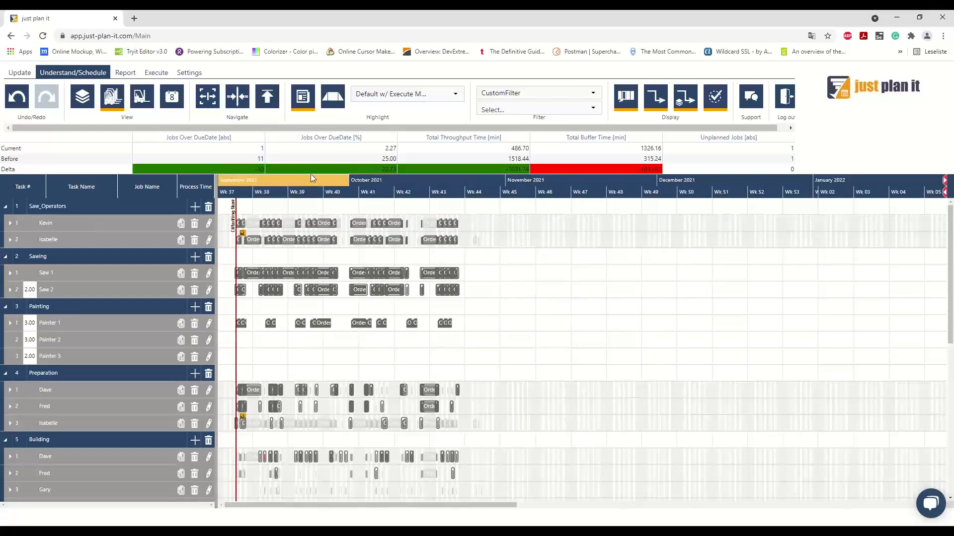
left_click(307, 94)
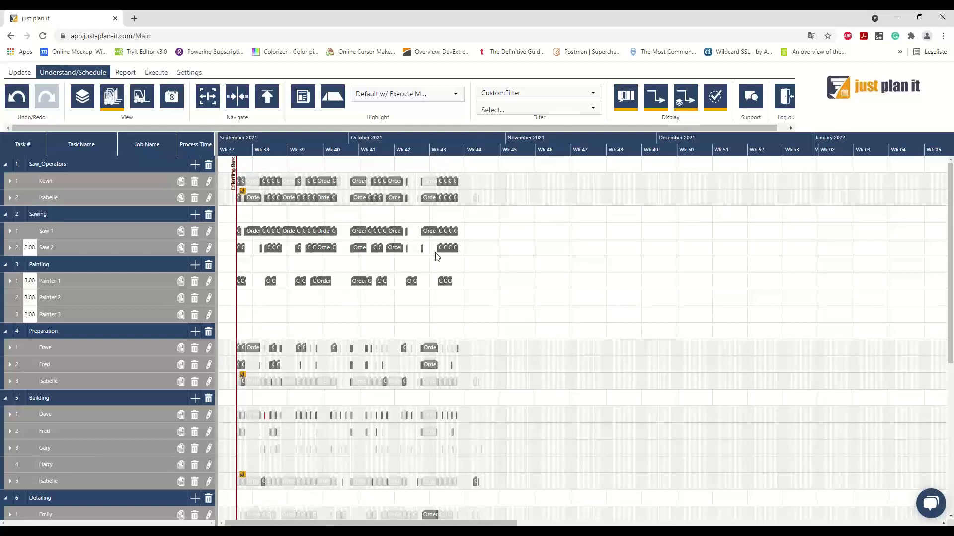
Step: Examine the permission, resource and customer settings of the External user in the account's user management, leaving them unchanged
left_click(188, 73)
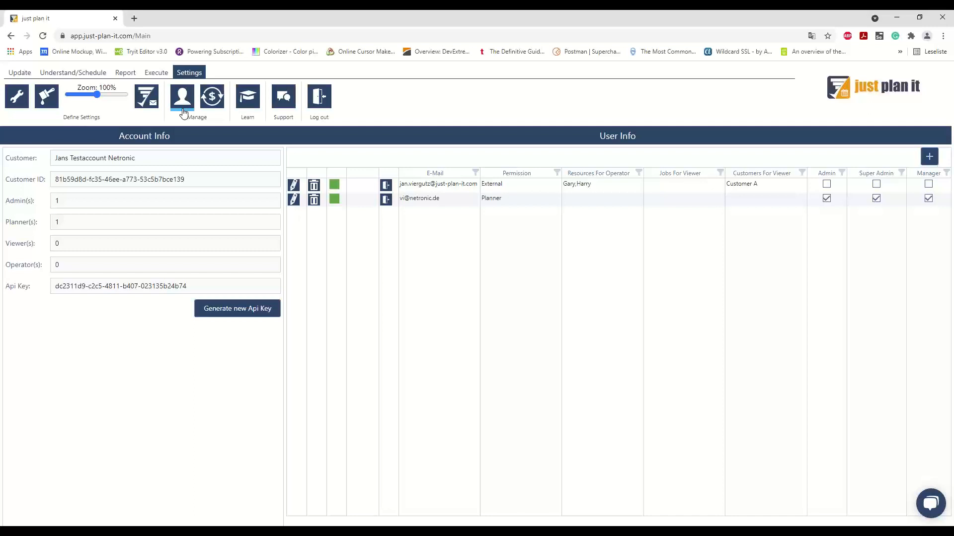
left_click(183, 113)
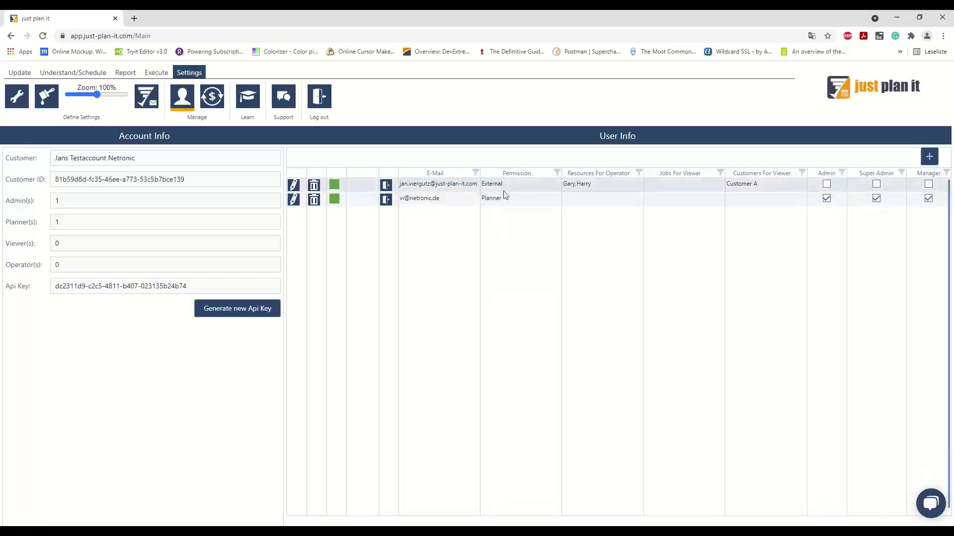
left_click(293, 186)
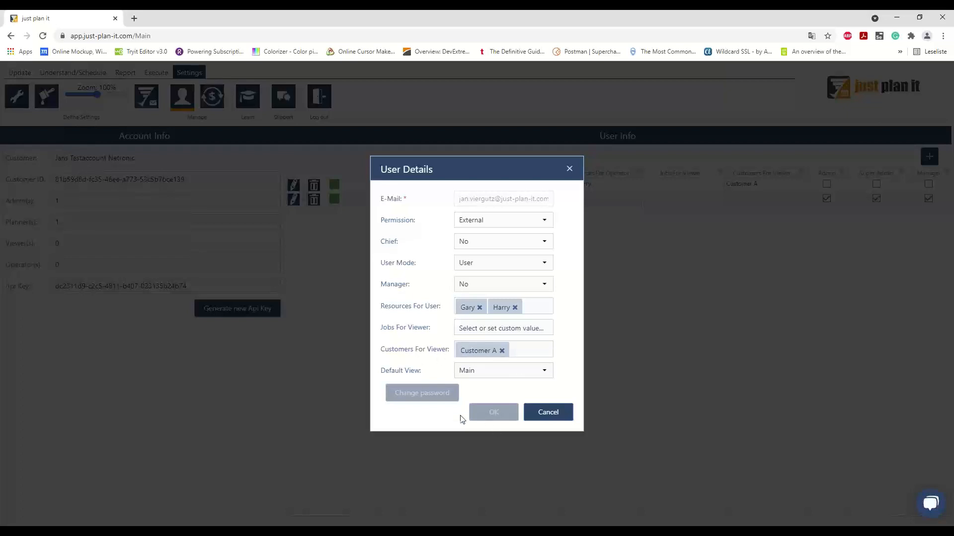
left_click(552, 413)
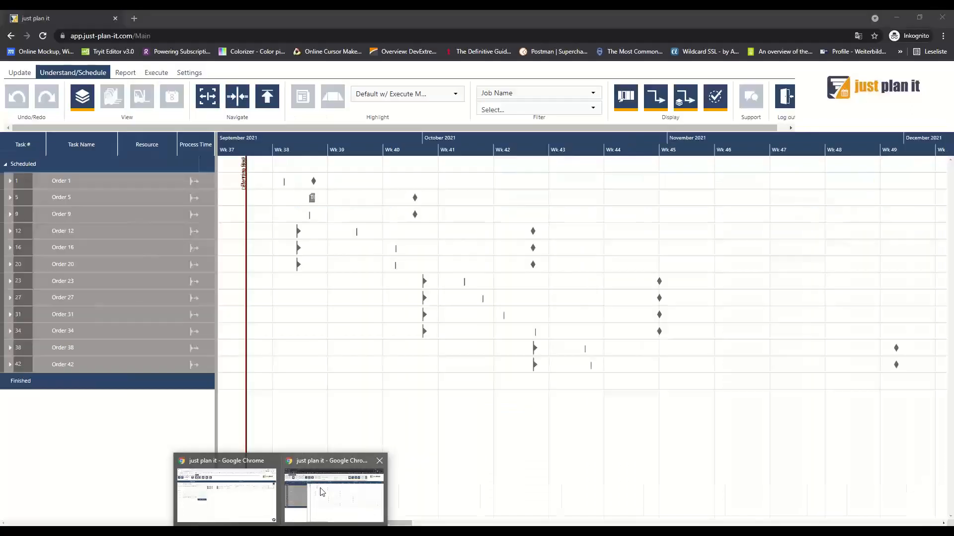
Step: Switch to the incognito browser window with the external user's schedule and check which scheduling, settings and update functions are available
left_click(323, 492)
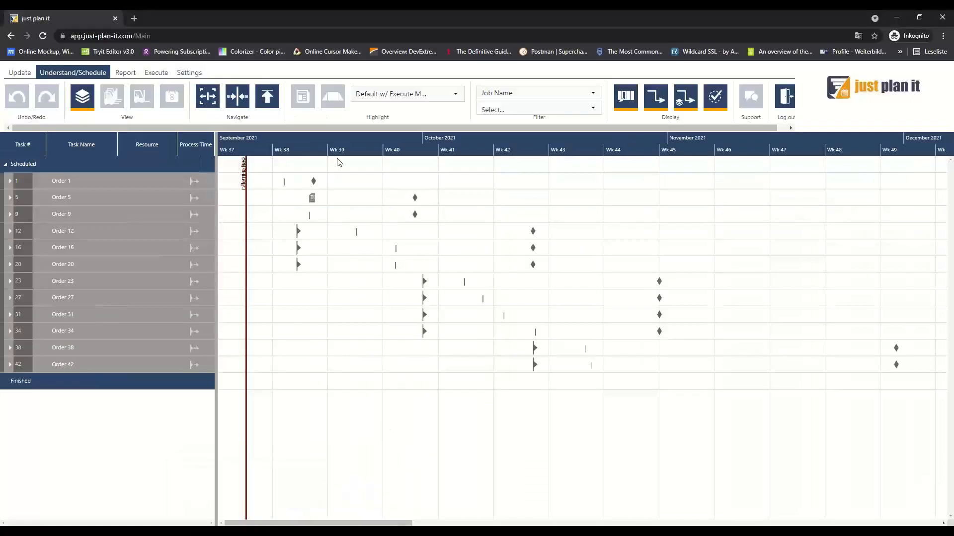
left_click_drag(628, 128, 703, 127)
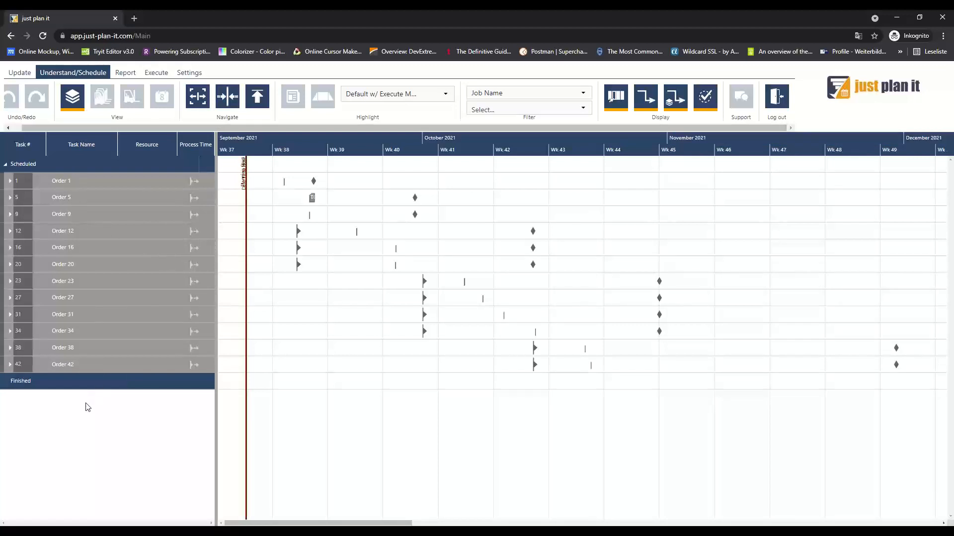
left_click(189, 74)
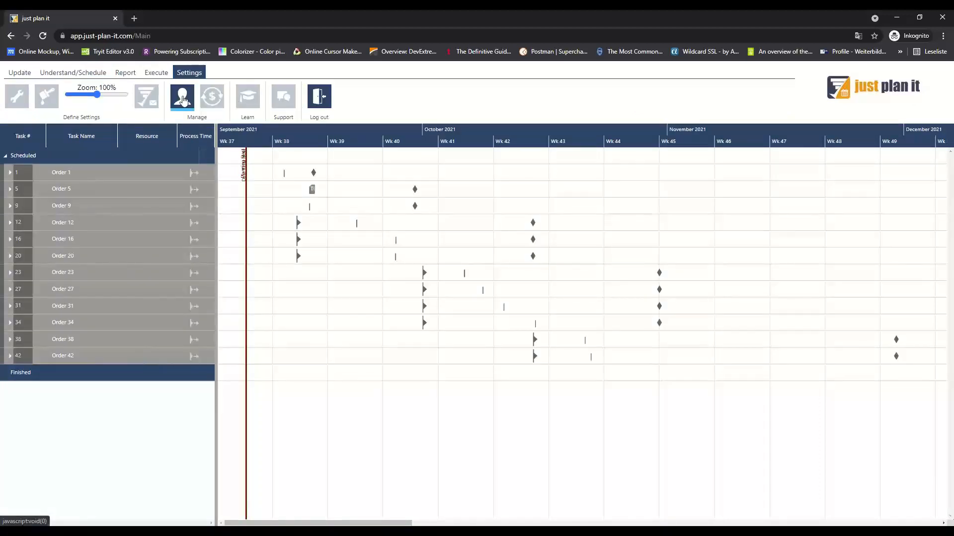
left_click(17, 74)
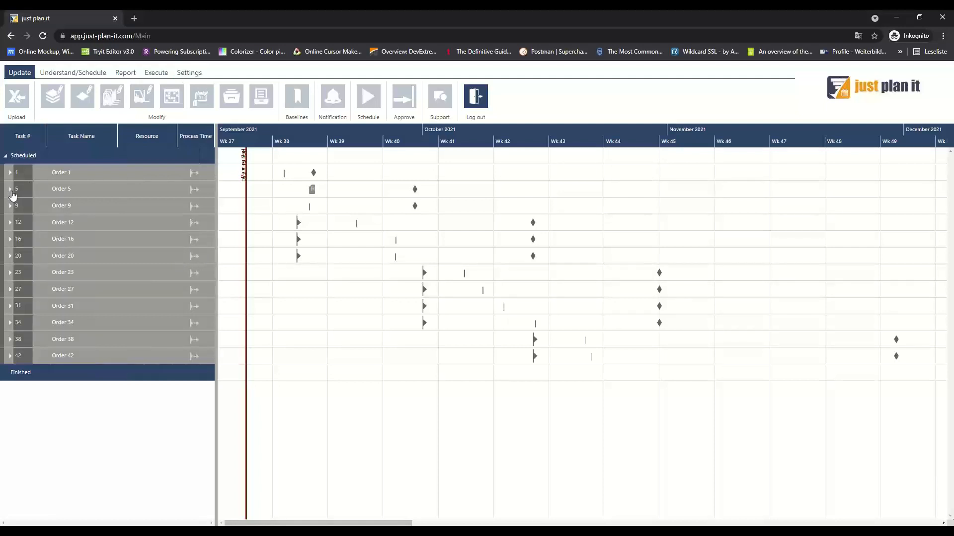
Step: Expand Order 42 and its T040 Finishing component, locate the Packing task in the timeline, and collapse both again
left_click(10, 356)
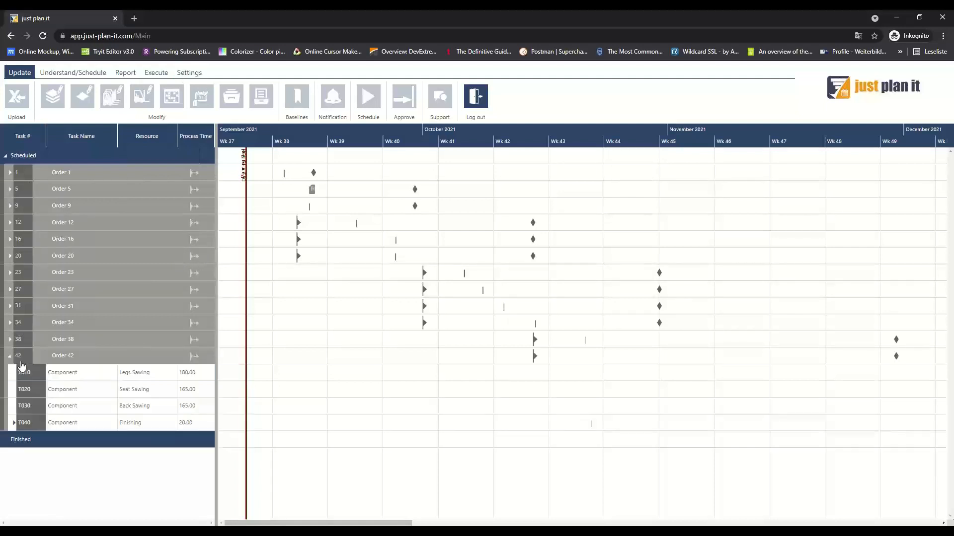
left_click(14, 423)
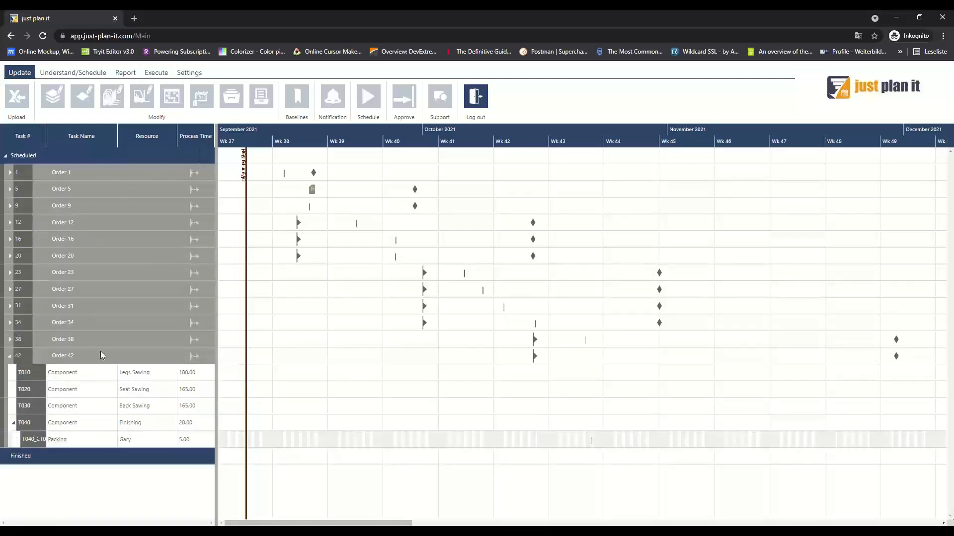
left_click(54, 443)
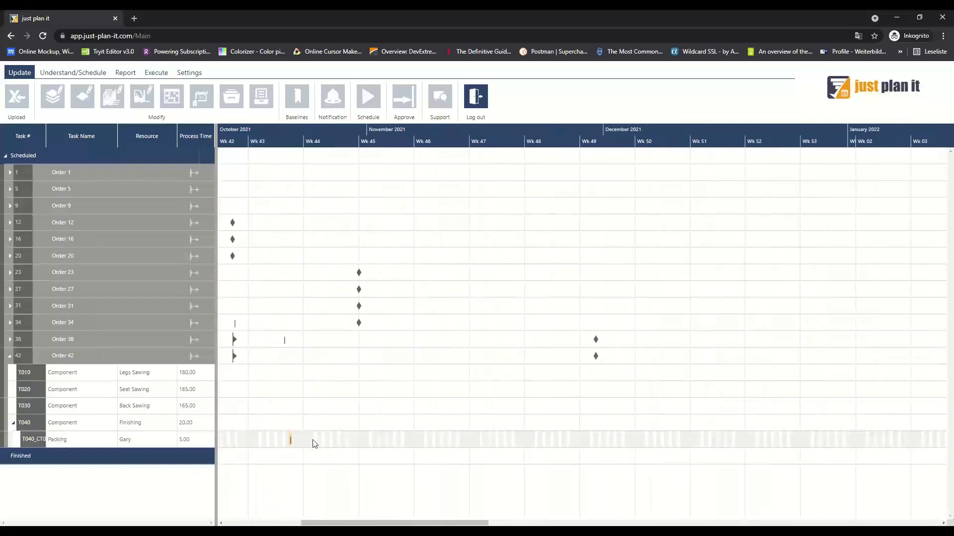
left_click(13, 422)
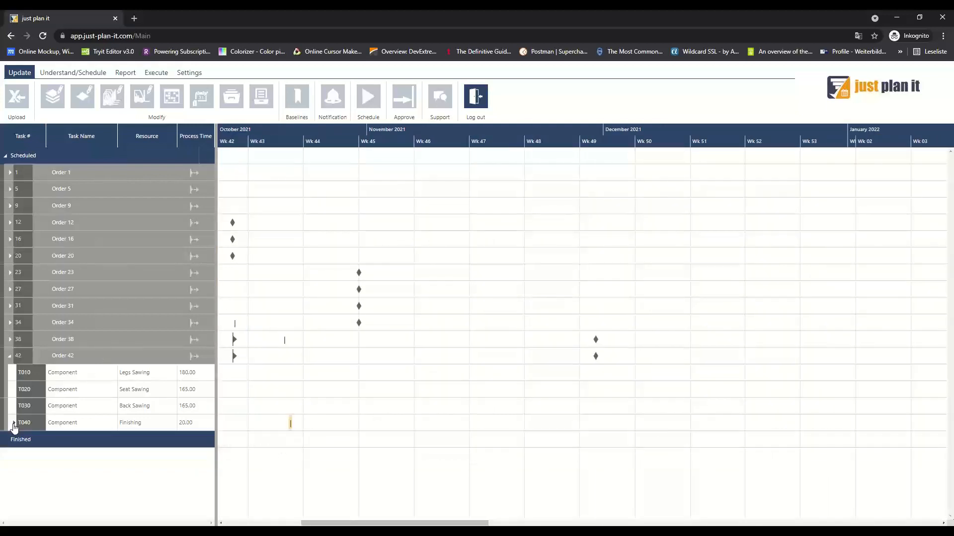
left_click(9, 356)
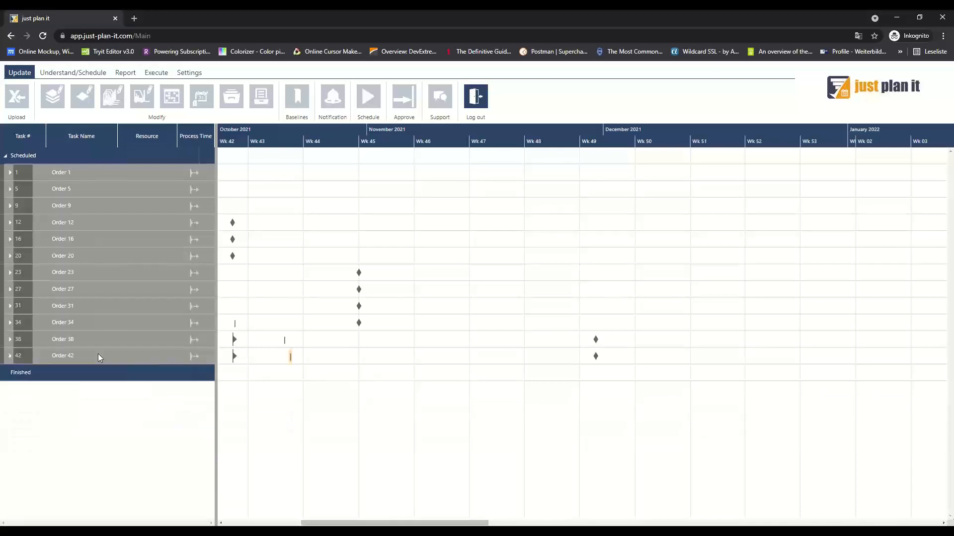
Step: Expand Order 42 down to the T040 Finishing component's Packing task again and view the task's details
mouse_move(99, 357)
left_click(10, 356)
left_click(14, 422)
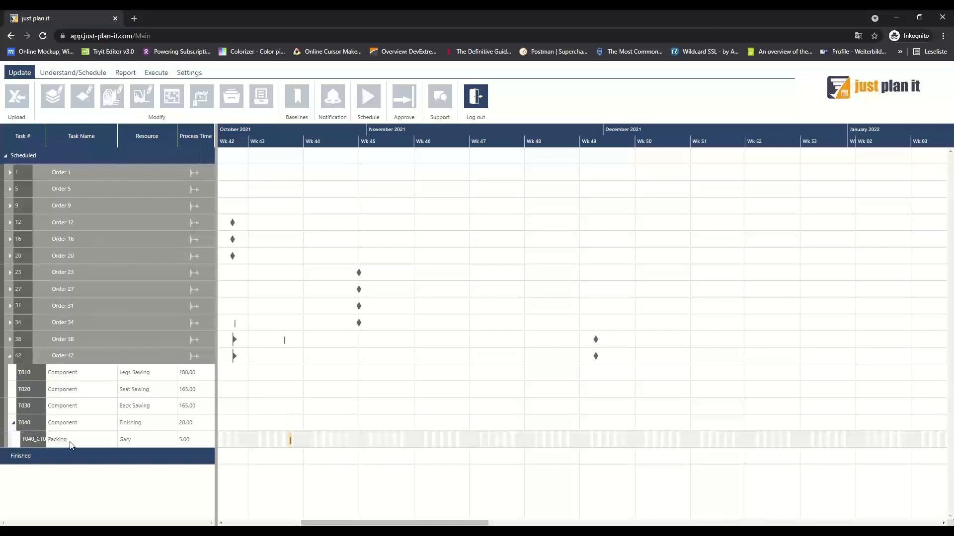
mouse_move(70, 445)
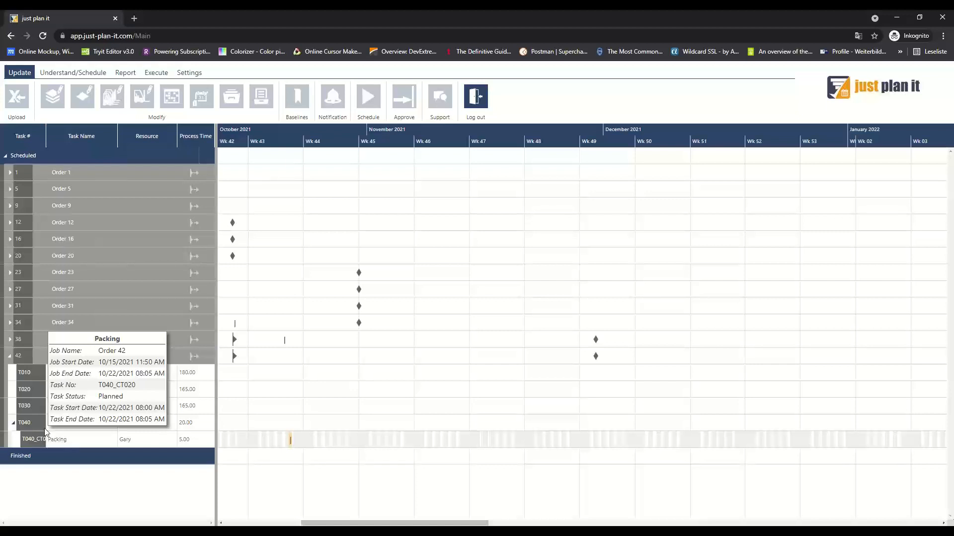
Step: Collapse the T040 component and Order 42 in the external user's schedule
left_click(13, 423)
left_click(14, 357)
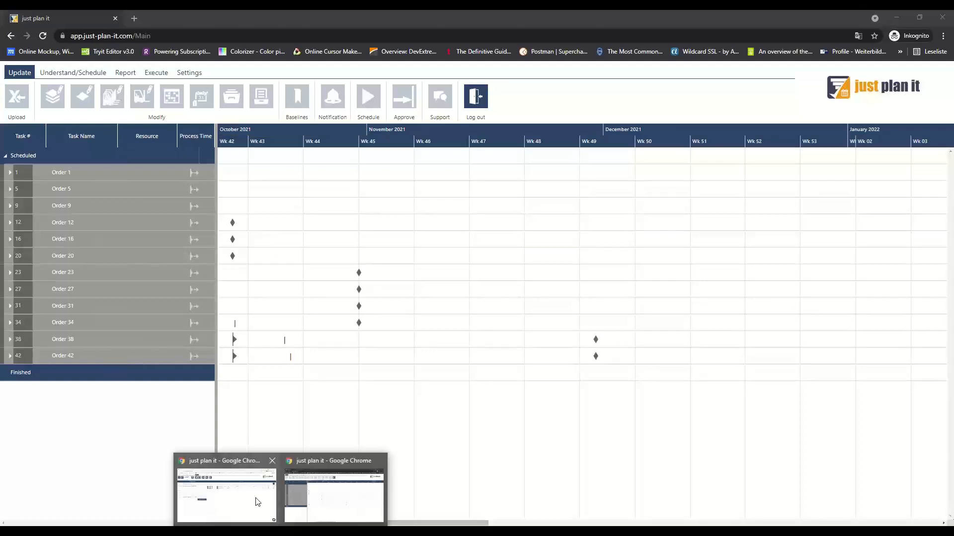
Step: Switch back to the regular browser window with the user management, view the Planner user's details and close them without changes
left_click(254, 498)
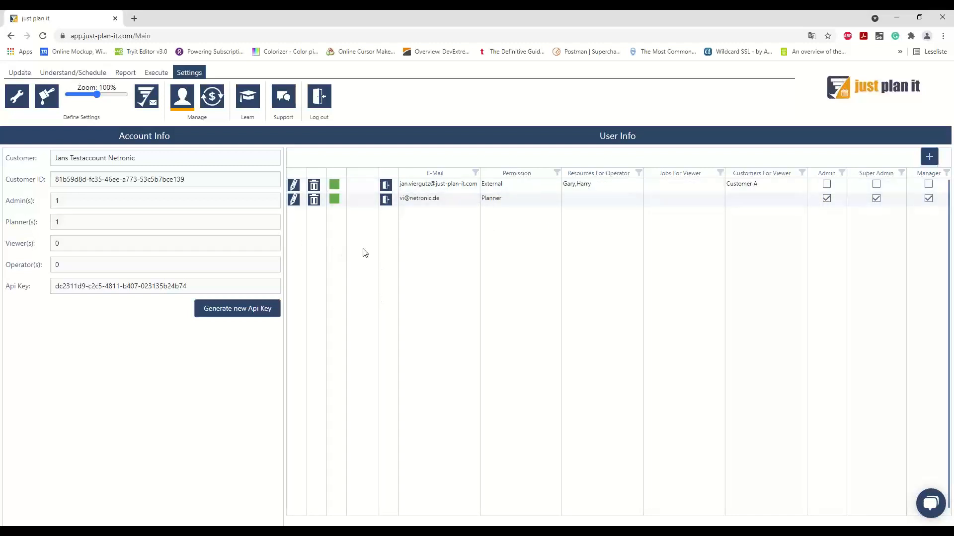
left_click(294, 200)
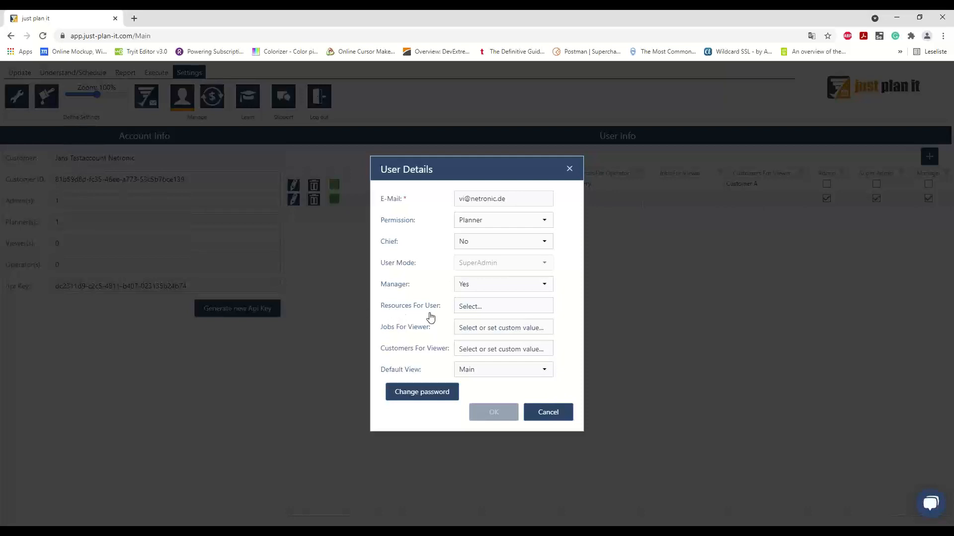
left_click(569, 411)
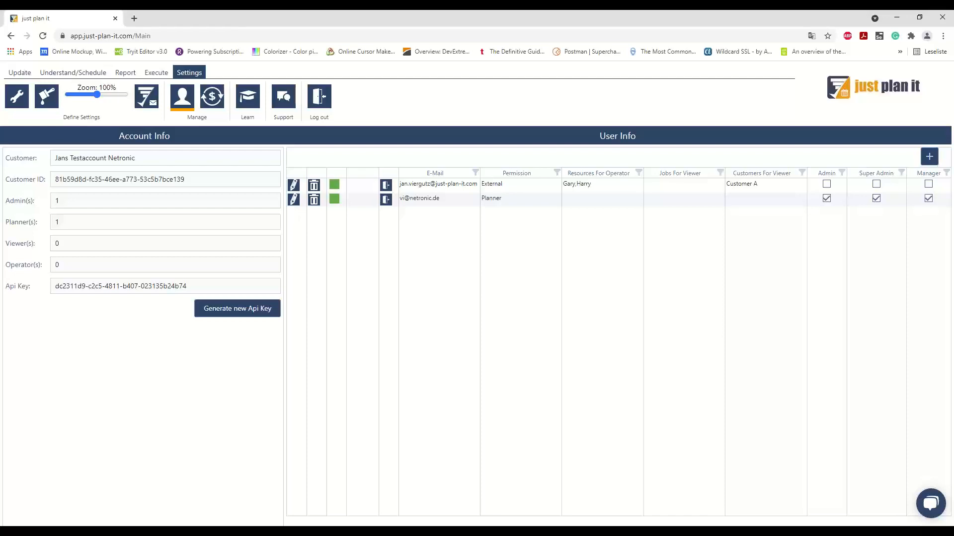
Step: Switch to the PowerPoint presentation and show the closing slide thanking the audience for their attention
left_click(465, 532)
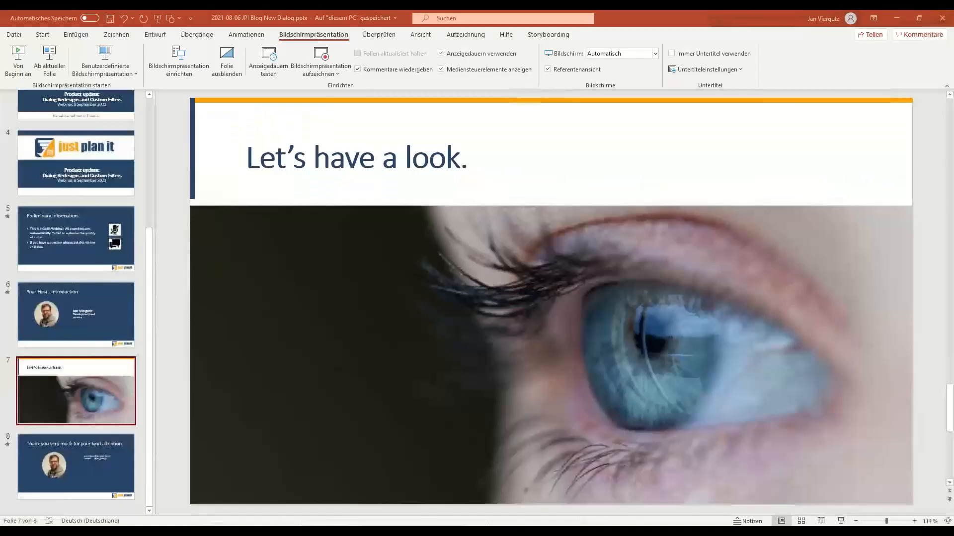
scroll(342, 384, "down", 1)
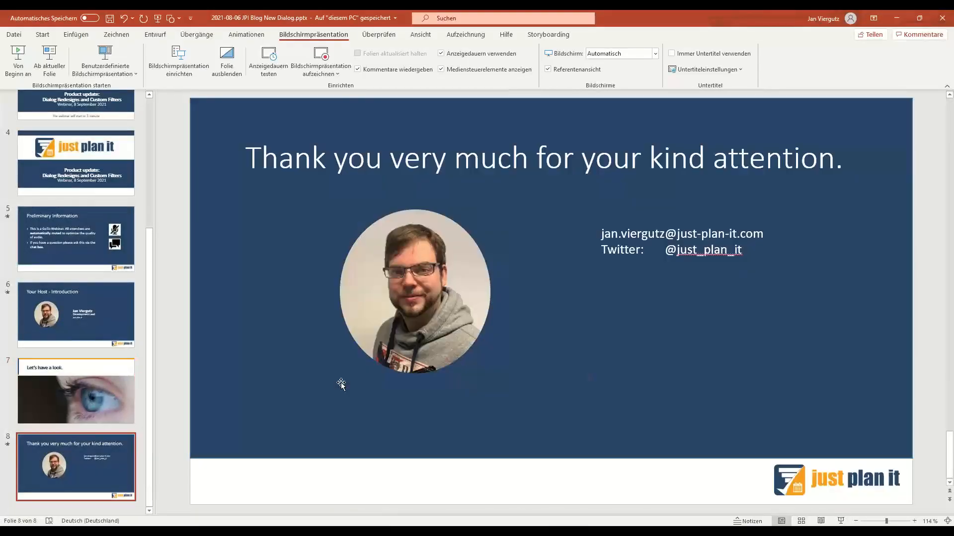